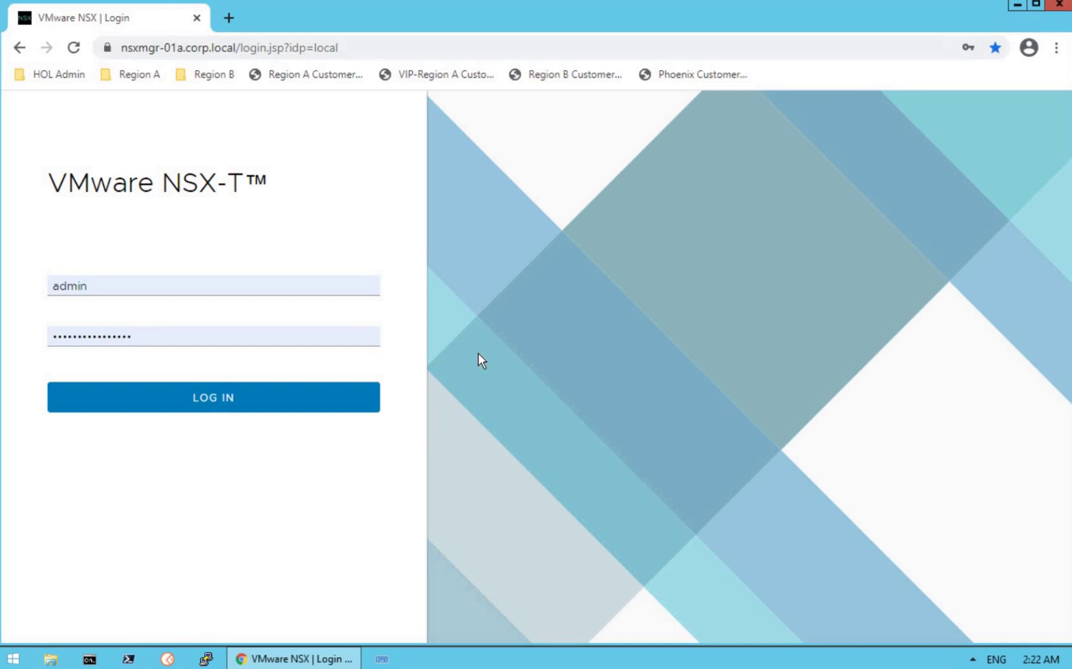
Log in to NSX-T as admin with the credentials already filled in on the login page.
key("ctrl+2")
left_click_drag(44, 132, 299, 214)
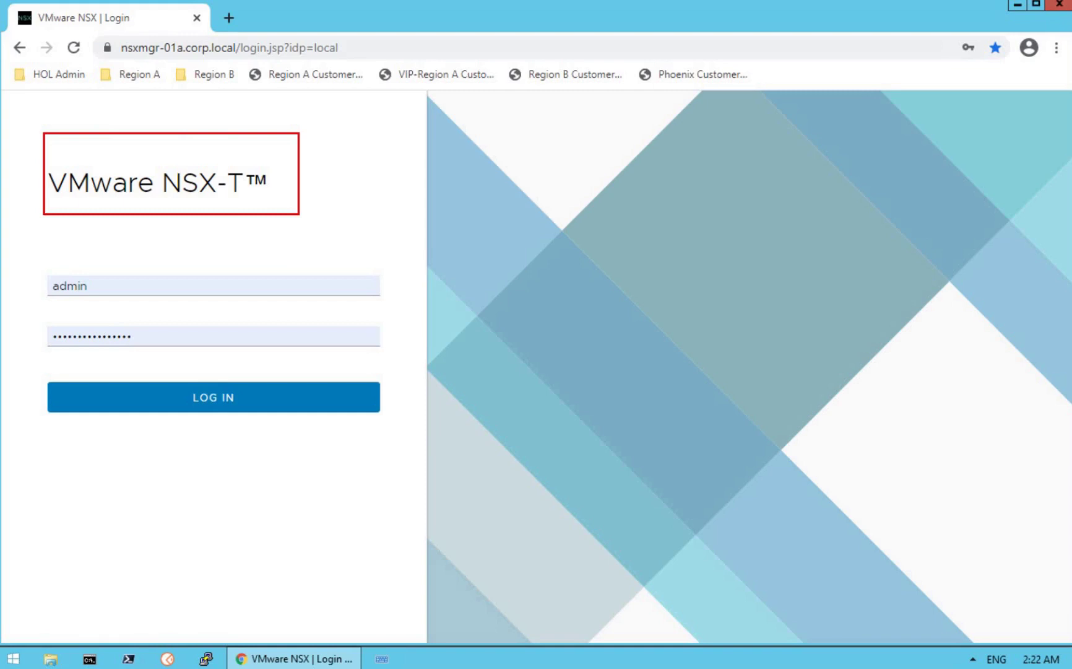
key("Escape")
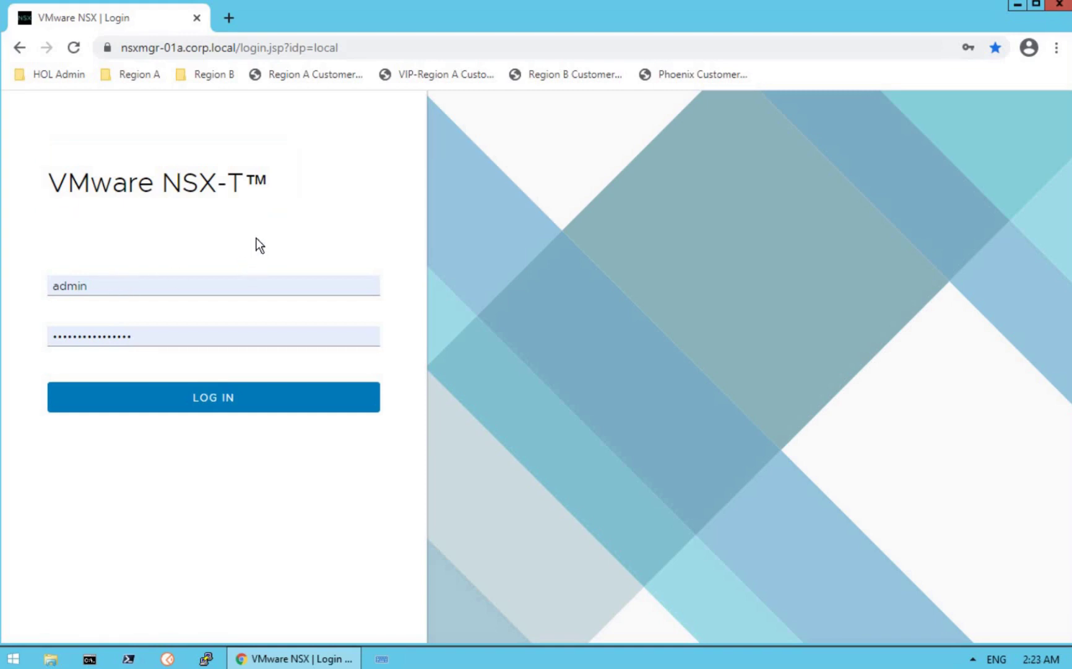
mouse_move(39, 254)
left_mouse_down()
mouse_move(221, 308)
mouse_move(354, 311)
left_mouse_up()
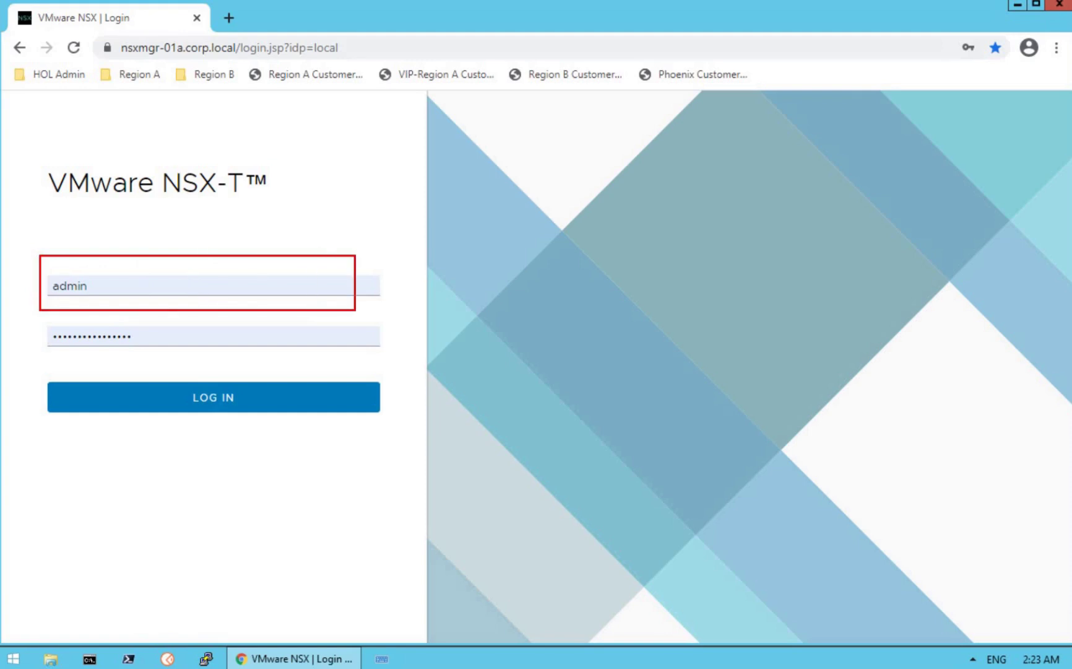
left_click(262, 404)
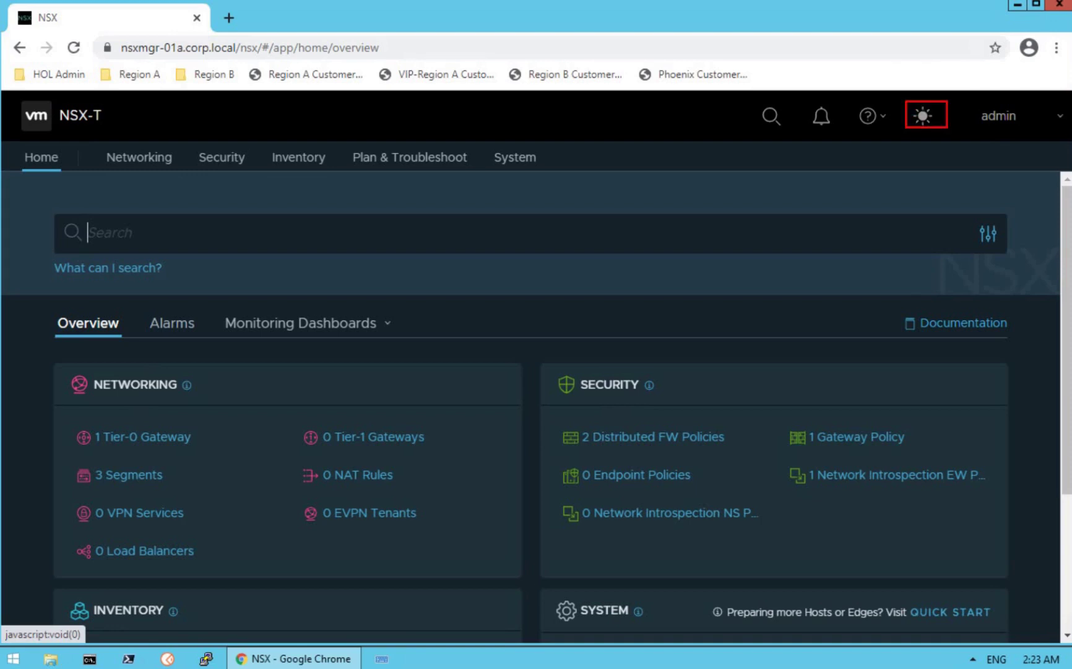
Open the Security Overview in the Security section of NSX-T.
left_click(924, 124)
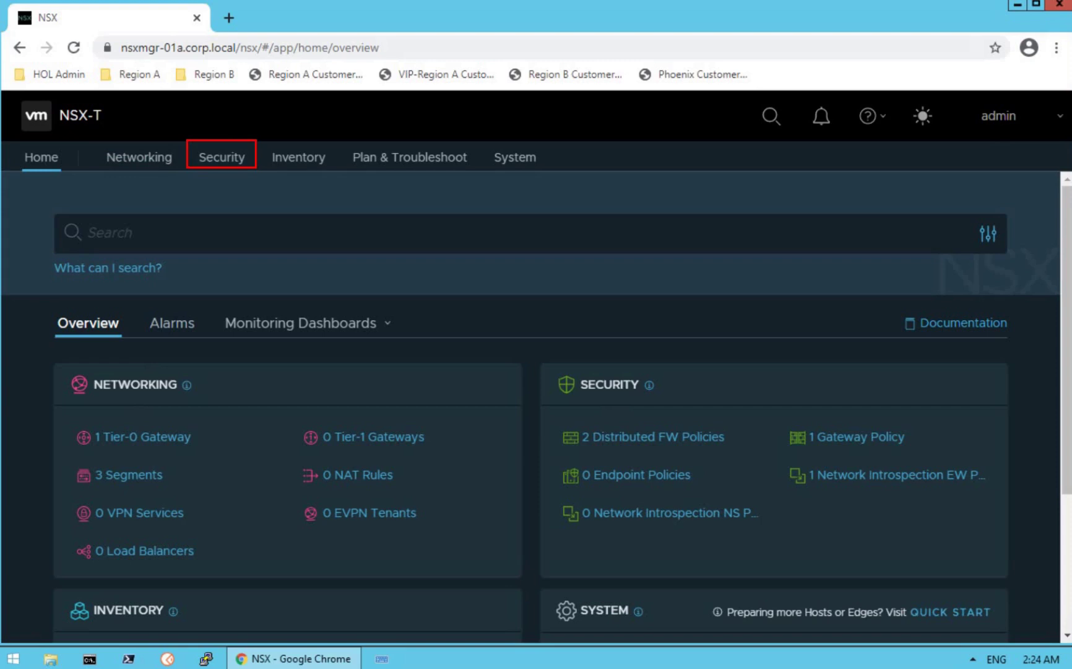
left_click(224, 163)
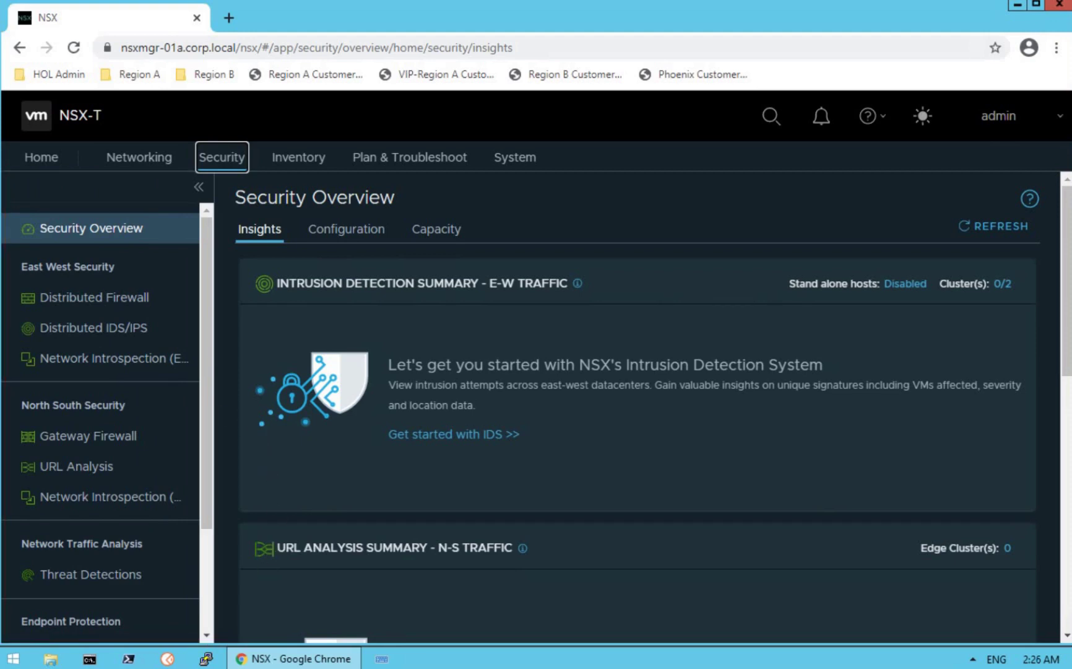
left_click_drag(11, 206, 168, 247)
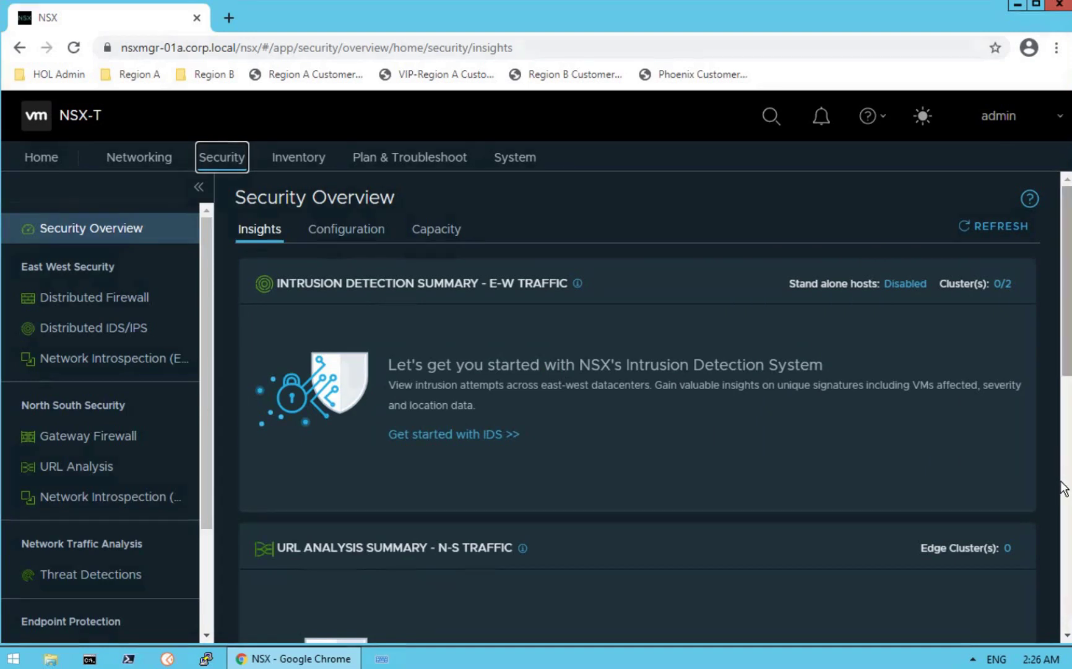
Examine the security Insights, covering intrusion detection, URL analysis, distributed firewall rule utilization and the NSX Intelligence offer.
scroll(1063, 487, "down", 5)
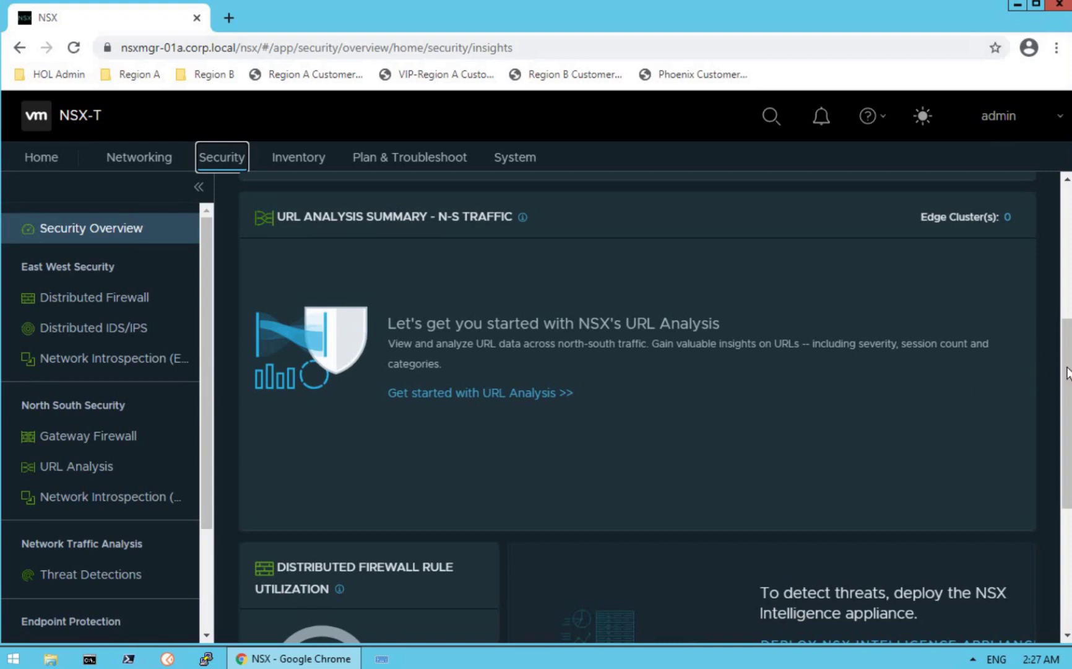
scroll(1061, 493, "down", 5)
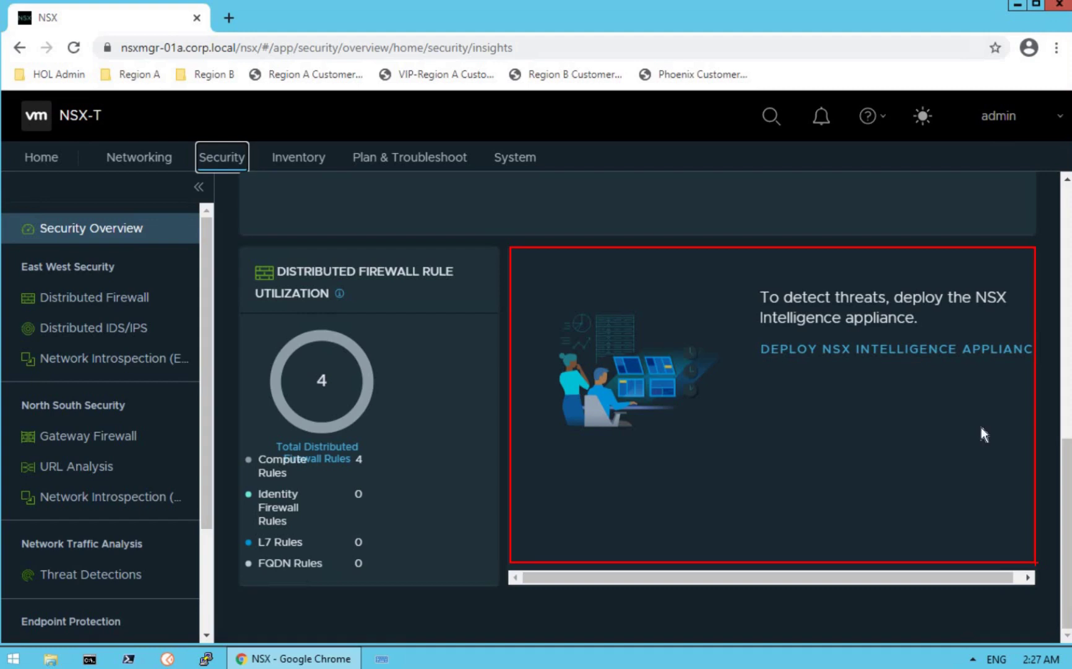
scroll(1058, 187, "up", 10)
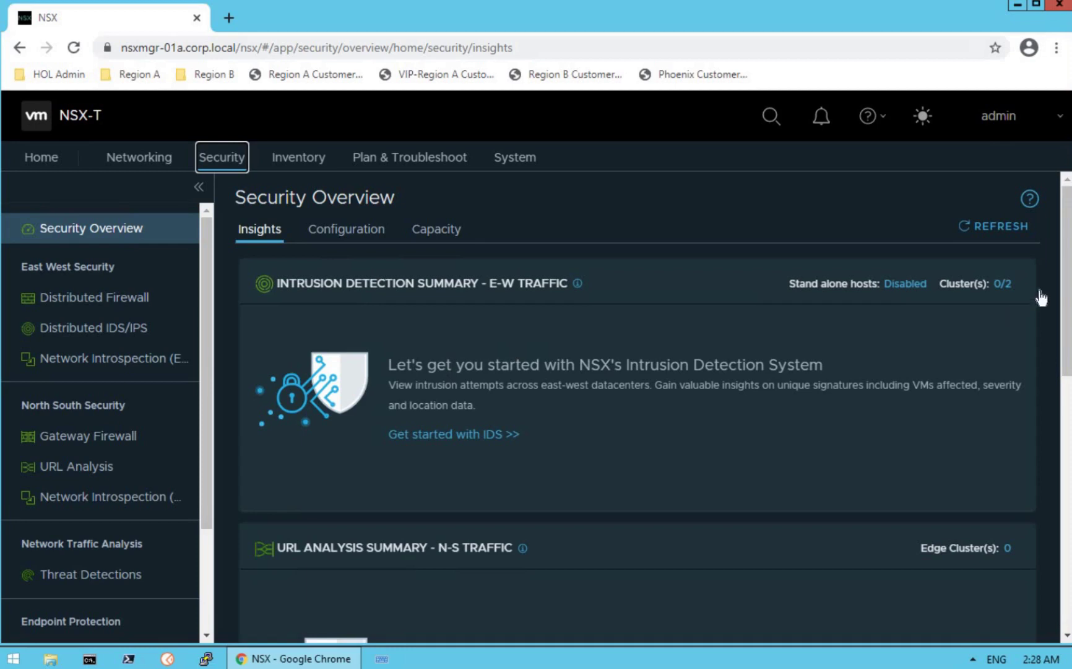
scroll(1067, 372, "down", 5)
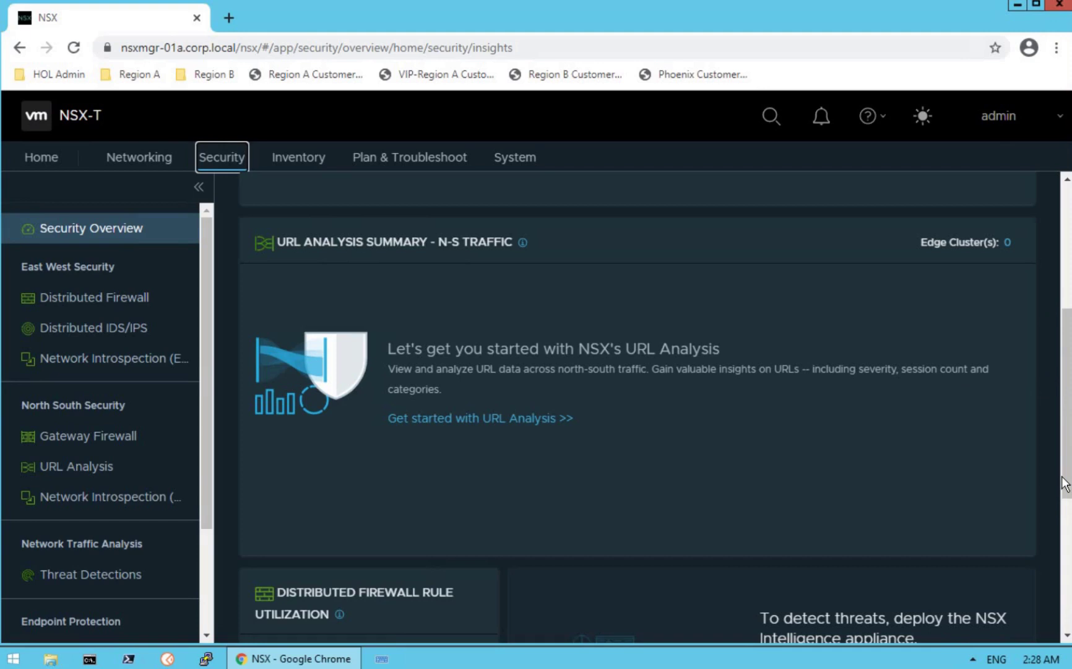
scroll(506, 482, "down", 4)
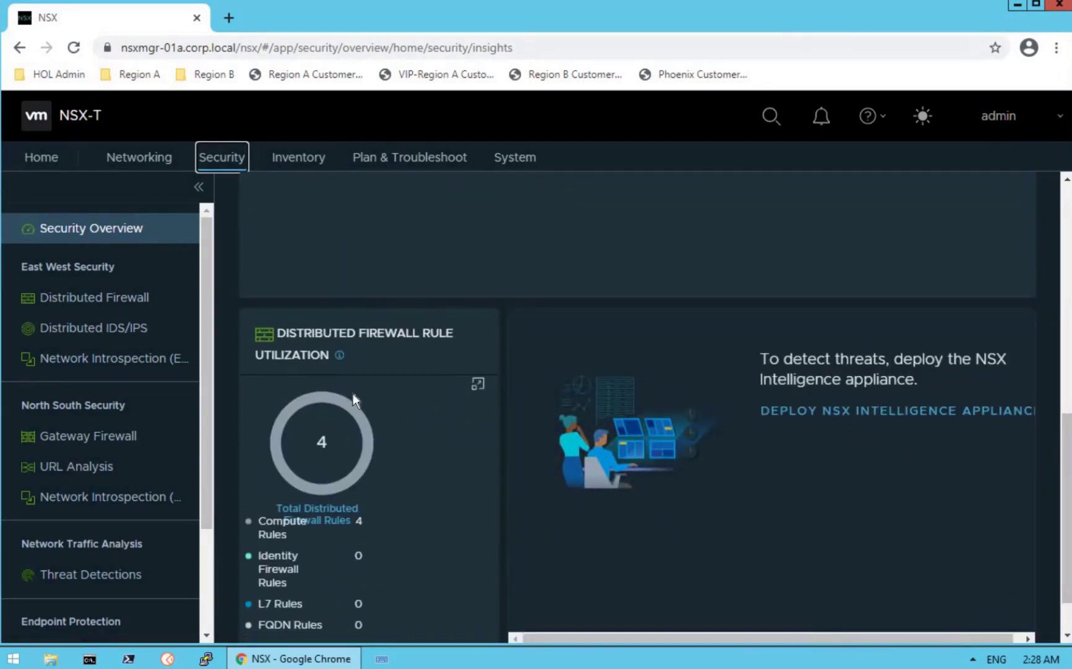
mouse_move(262, 499)
left_click_drag(242, 493, 387, 542)
key("Escape")
left_click(91, 227)
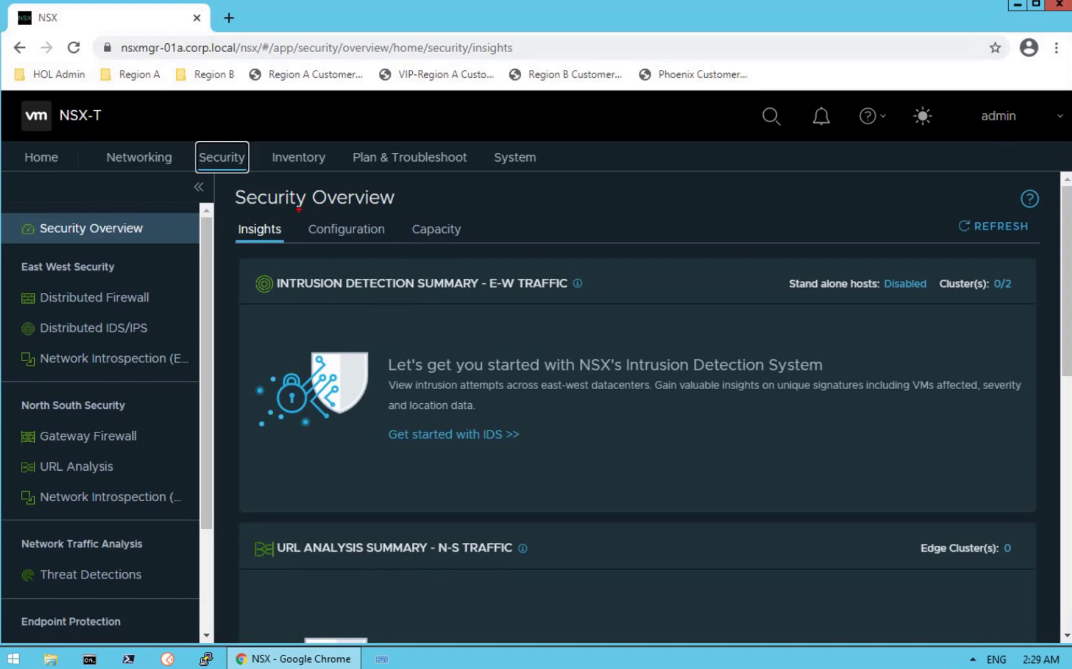
left_click_drag(298, 210, 390, 249)
key("e")
left_click(356, 239)
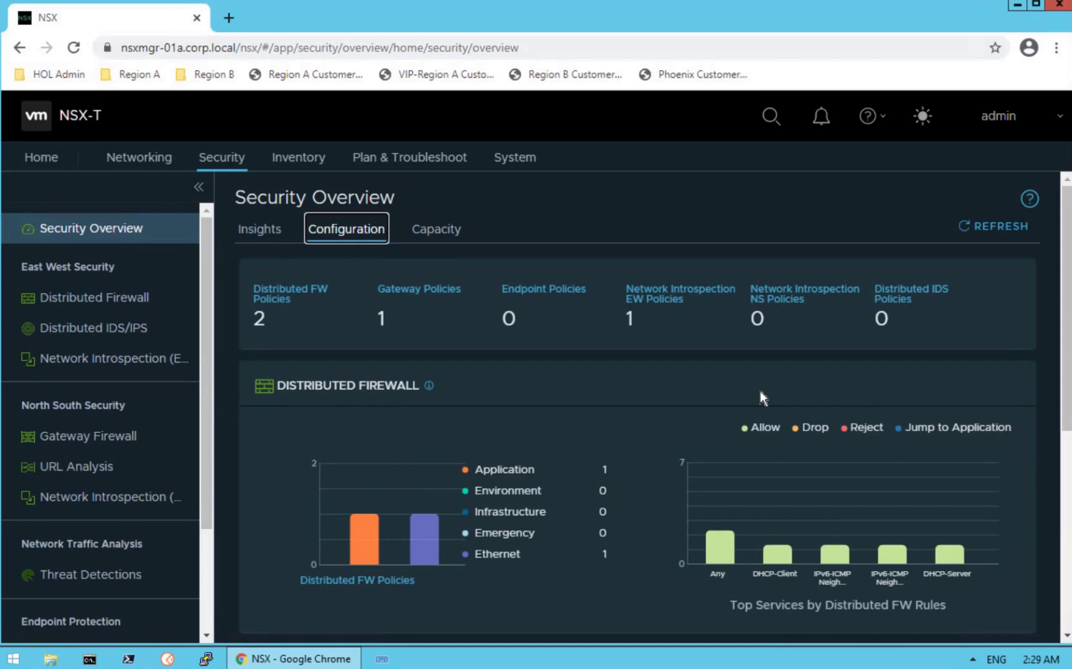
left_click(260, 231)
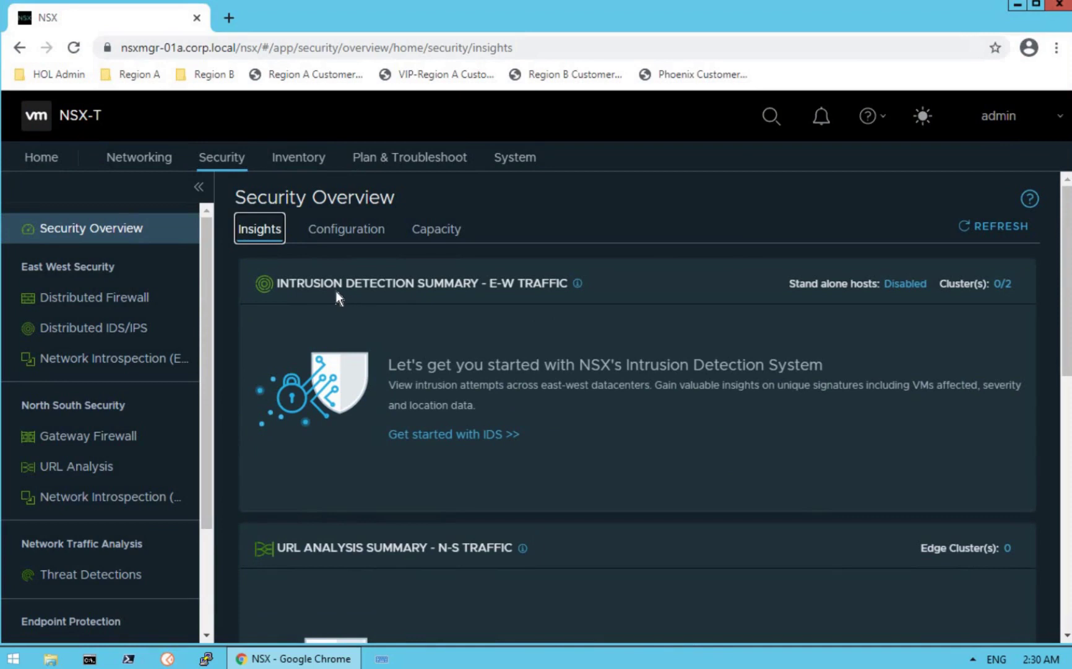
left_click_drag(223, 208, 297, 254)
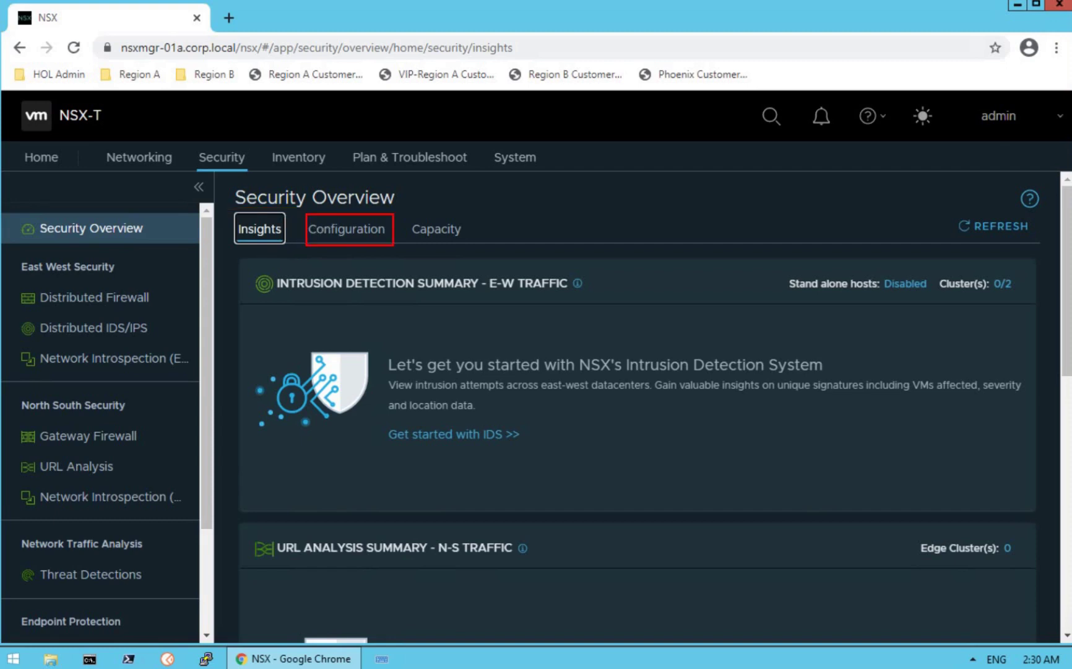
Review the overview's Configuration charts, view the distributed firewall rules behind the Any service bar, and return to the Security Overview.
left_click(358, 234)
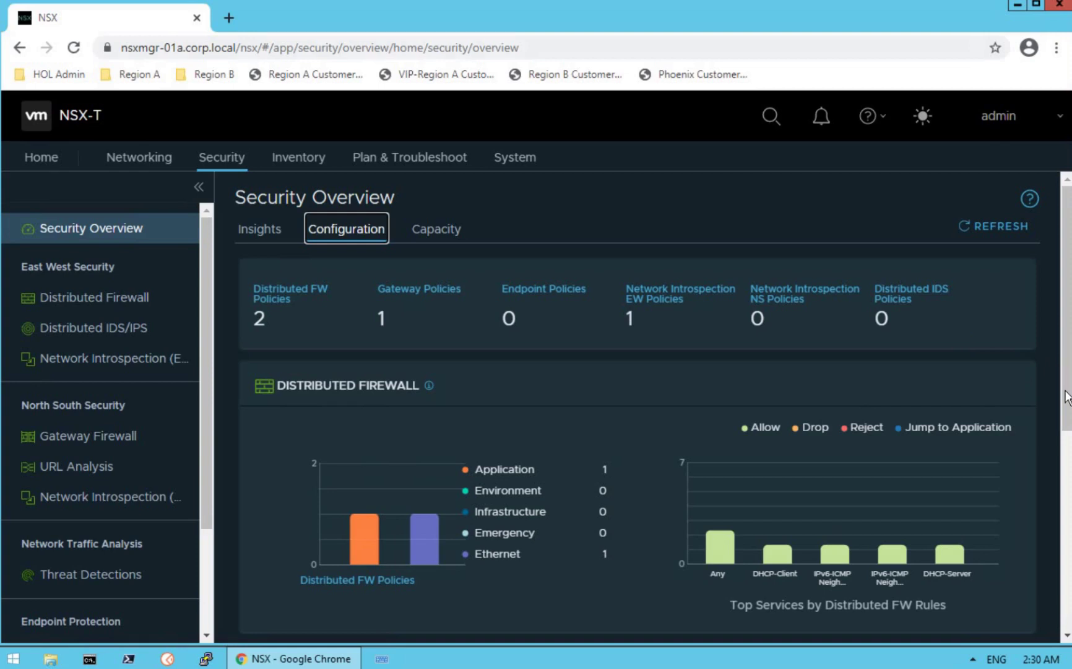
scroll(1066, 384, "down", 2)
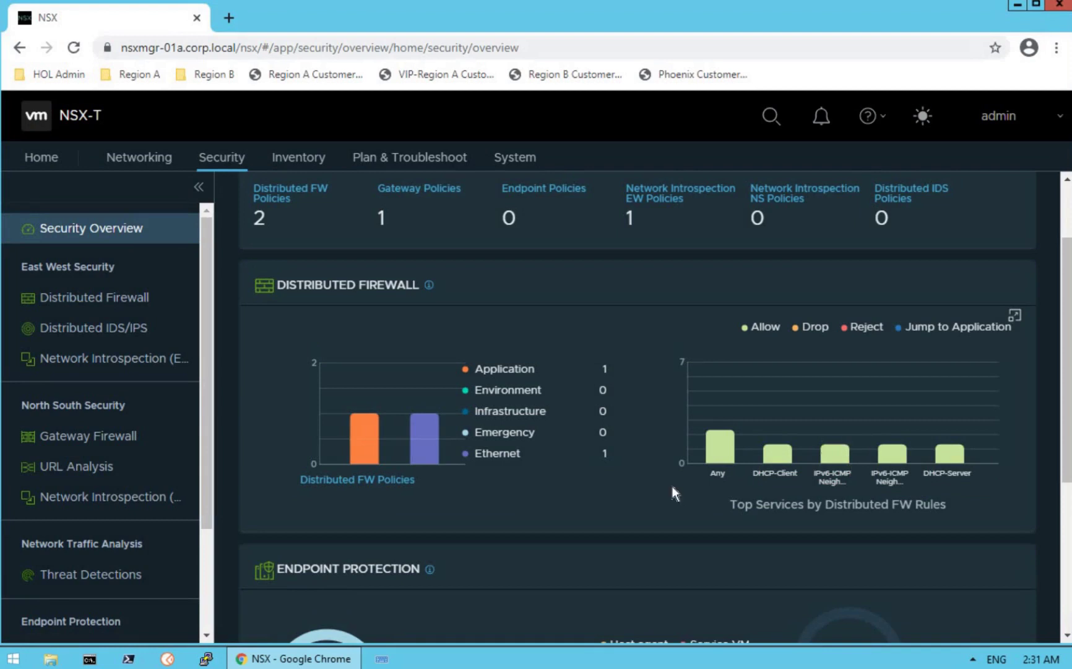
left_click(719, 455)
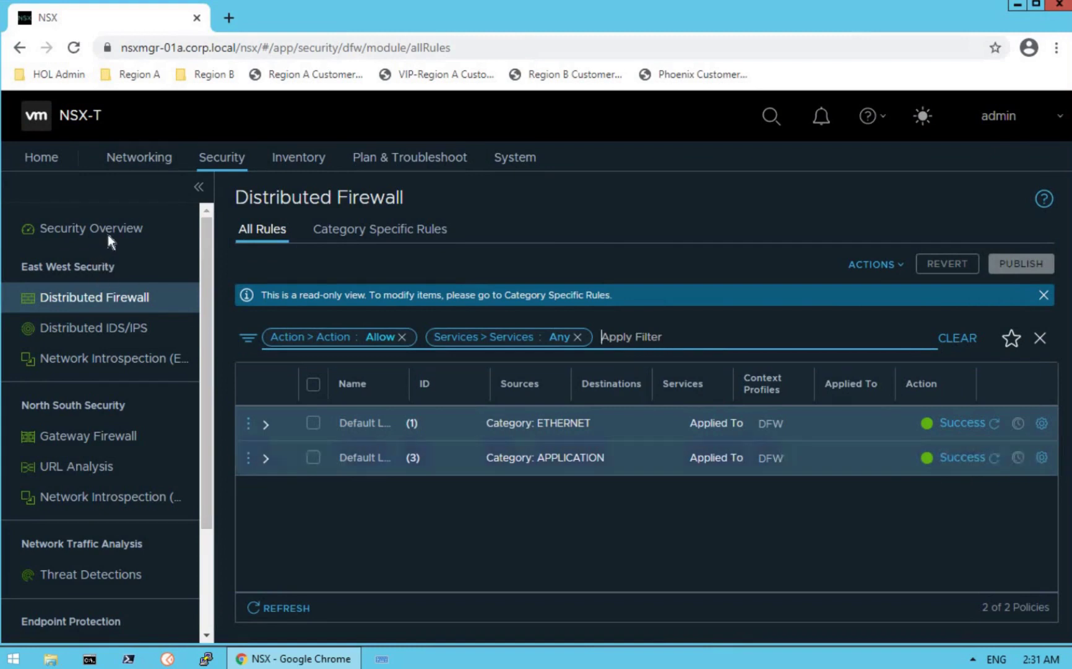
left_click(91, 228)
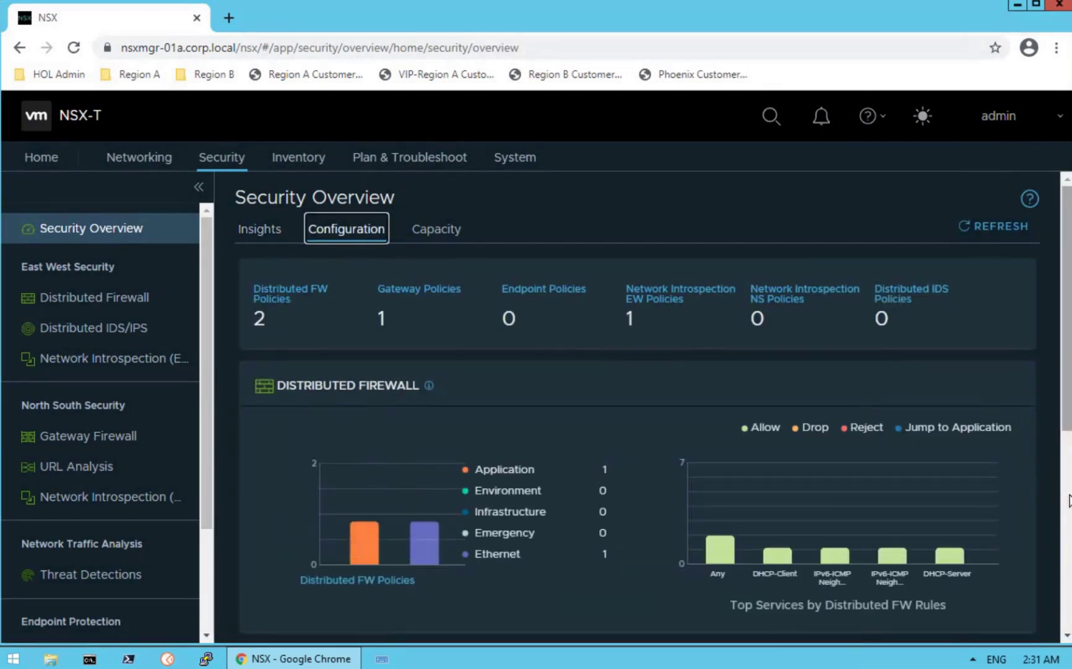
Examine the Endpoint Protection summary, including VM distribution by service profile and the host agent and service VM issues chart.
scroll(1066, 399, "down", 3)
scroll(1069, 559, "down", 3)
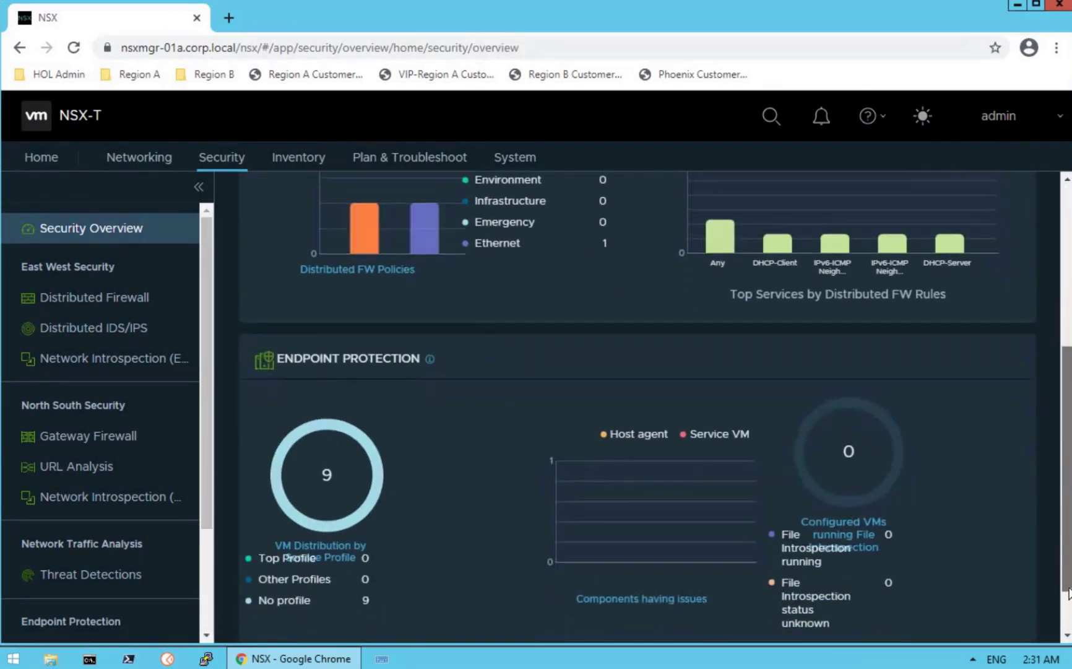
scroll(674, 536, "down", 1)
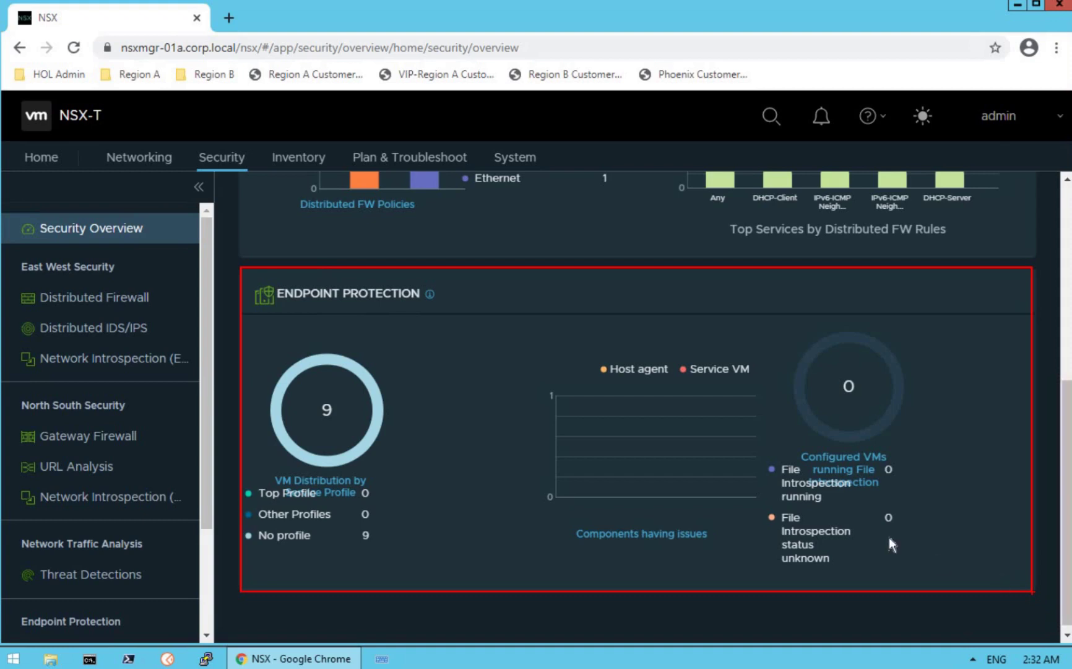
left_click(898, 466)
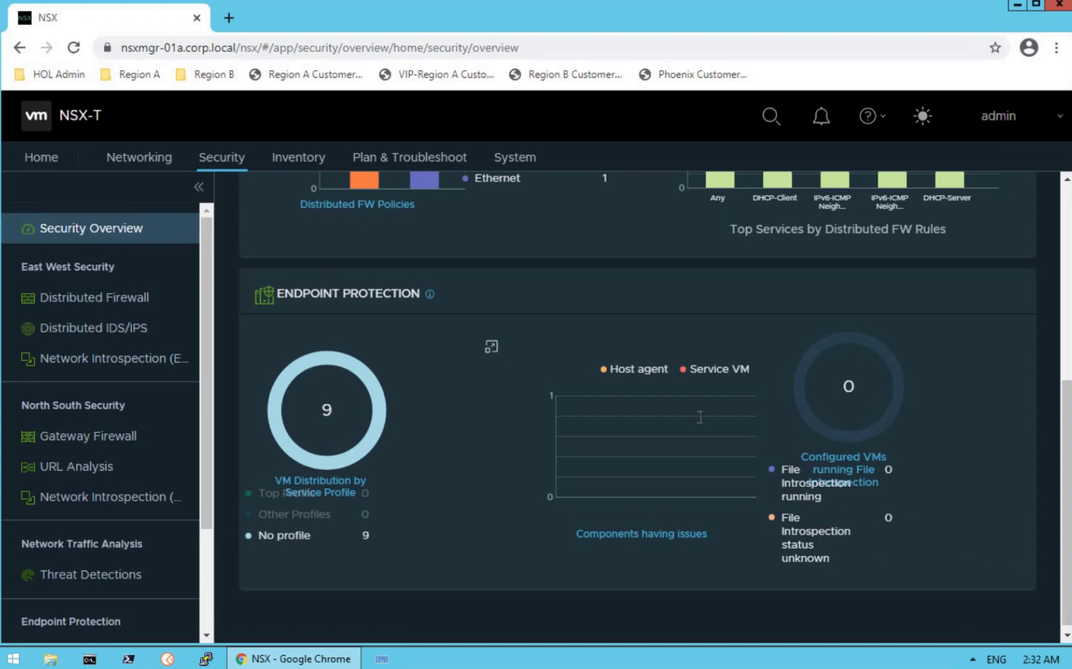
mouse_move(589, 341)
left_mouse_down()
mouse_move(651, 366)
mouse_move(760, 378)
left_mouse_up()
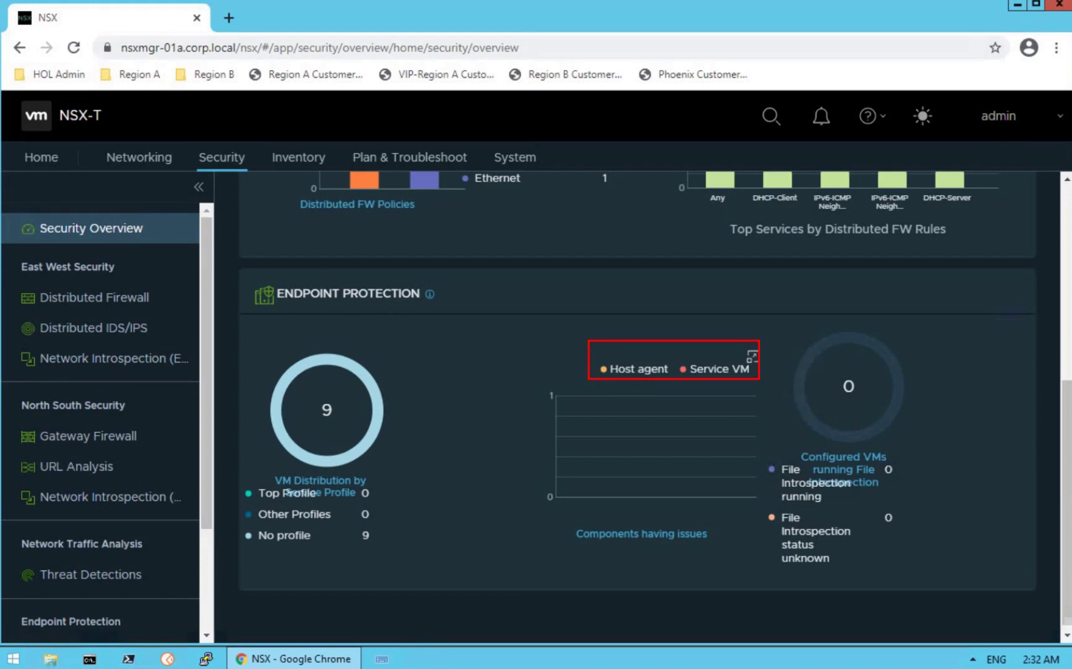
key("Escape")
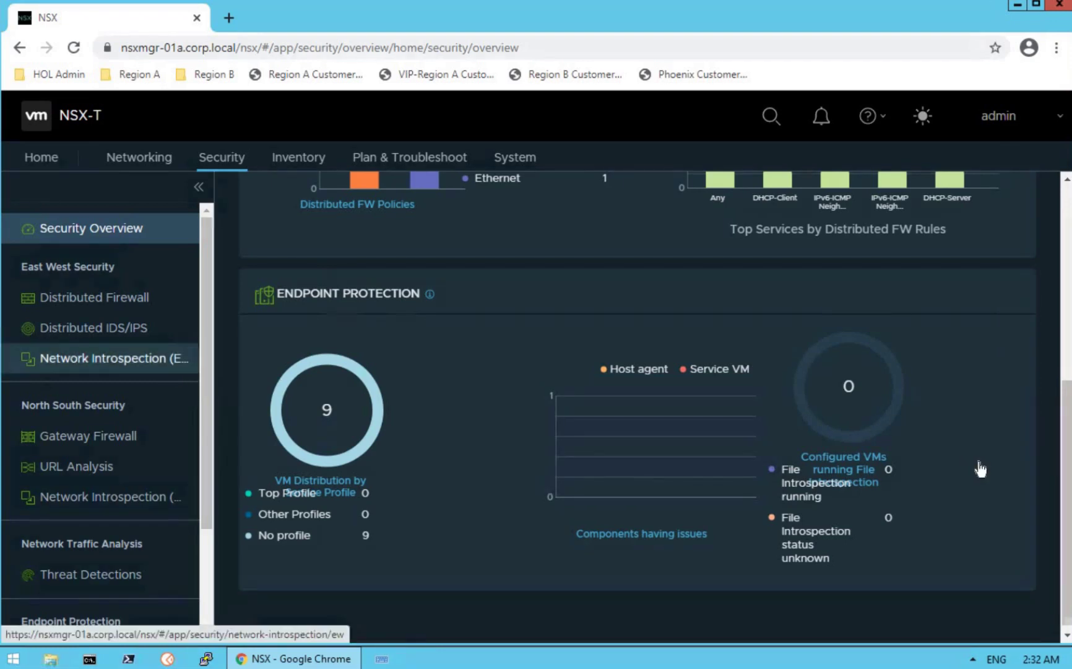
Examine the Security Overview's Capacity table, comparing current inventory with maximum capacity for items such as distributed firewall sections and rules.
scroll(1060, 210, "up", 4)
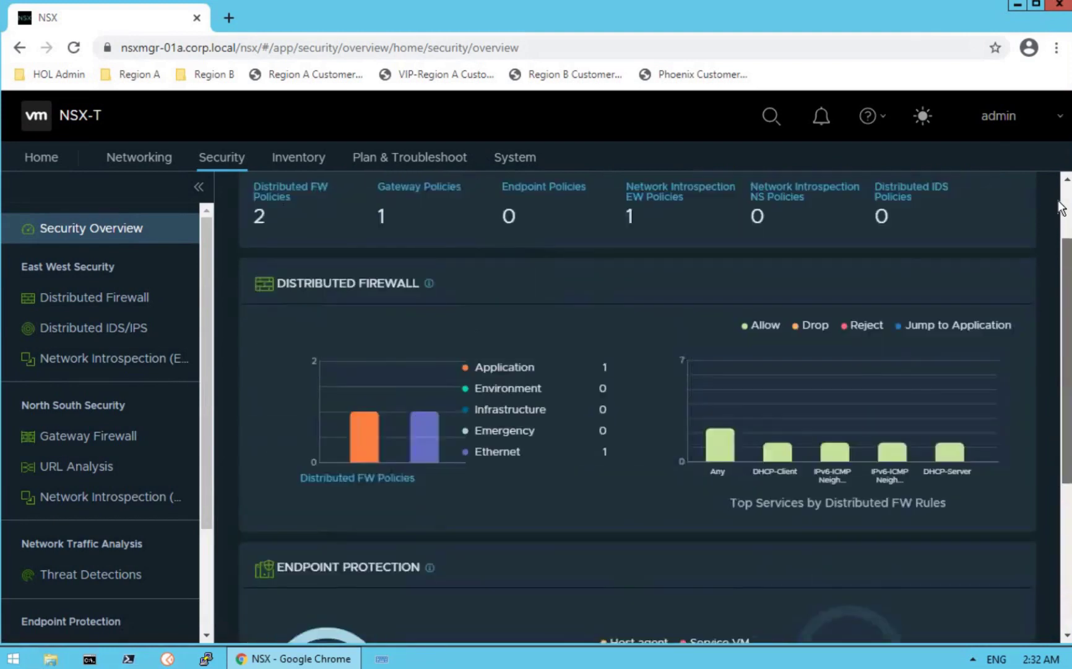
scroll(1060, 210, "up", 2)
left_click_drag(400, 221, 486, 245)
key("Escape")
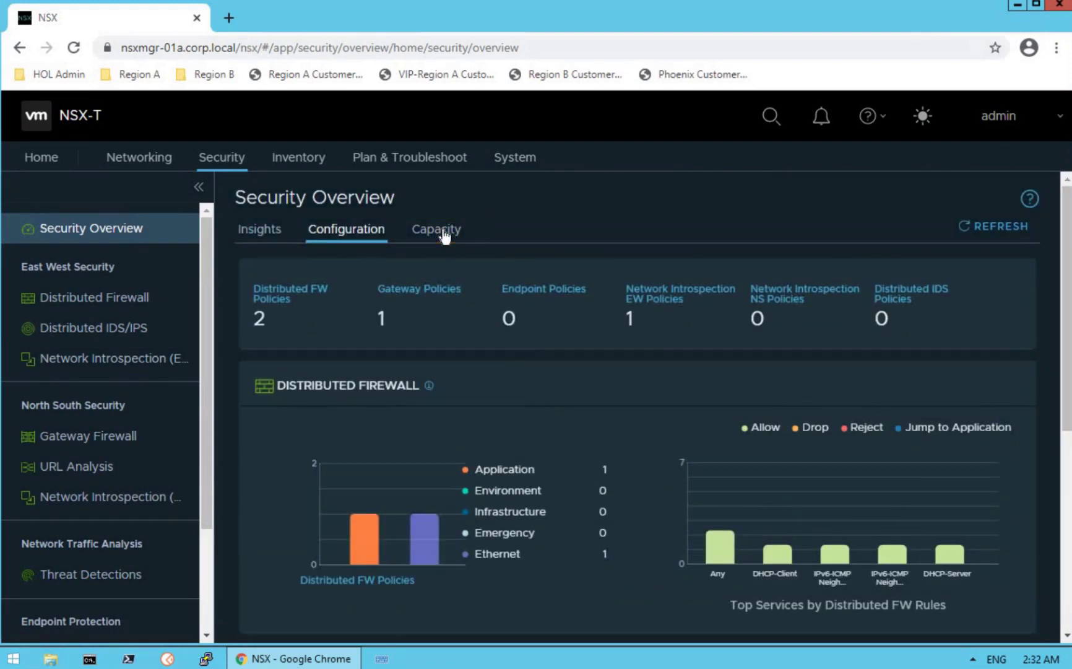
left_click(443, 231)
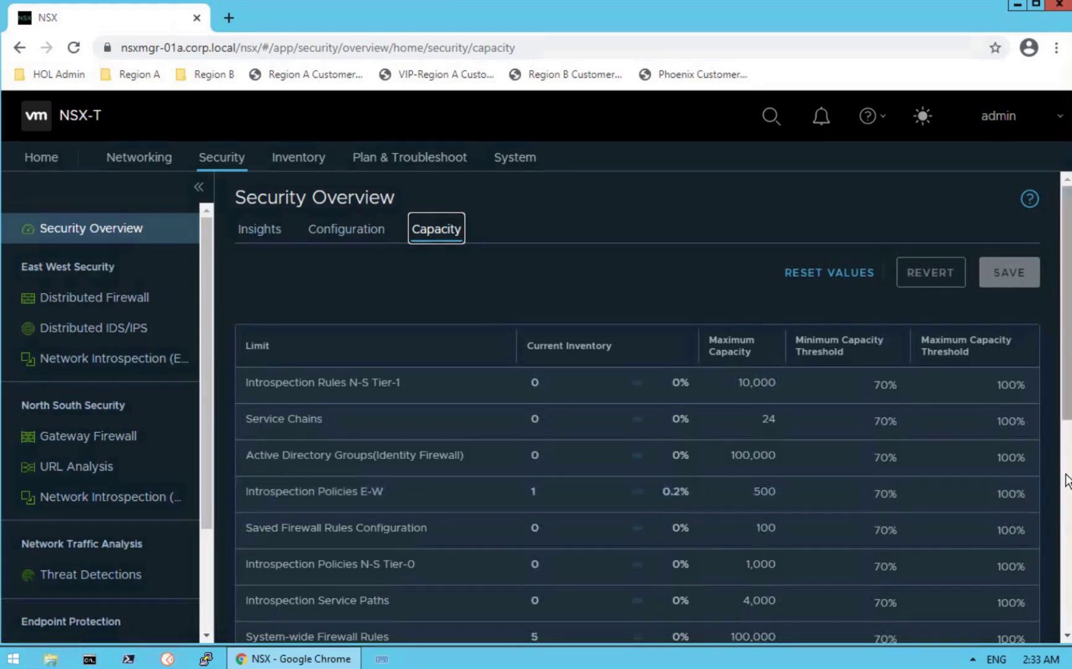
scroll(1066, 479, "down", 4)
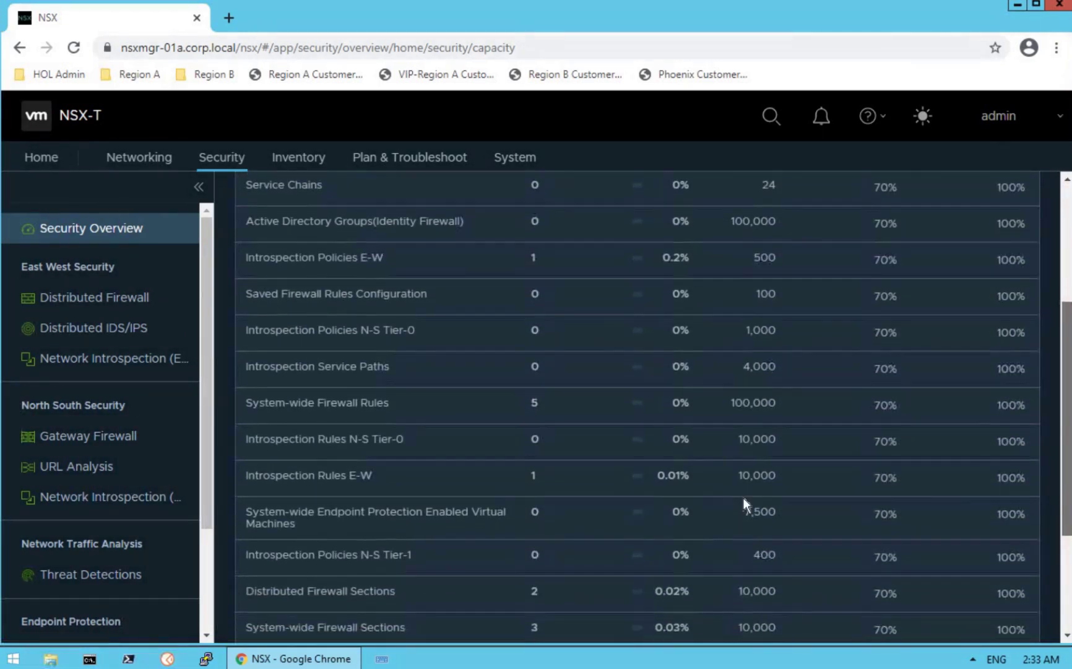
scroll(744, 498, "down", 1)
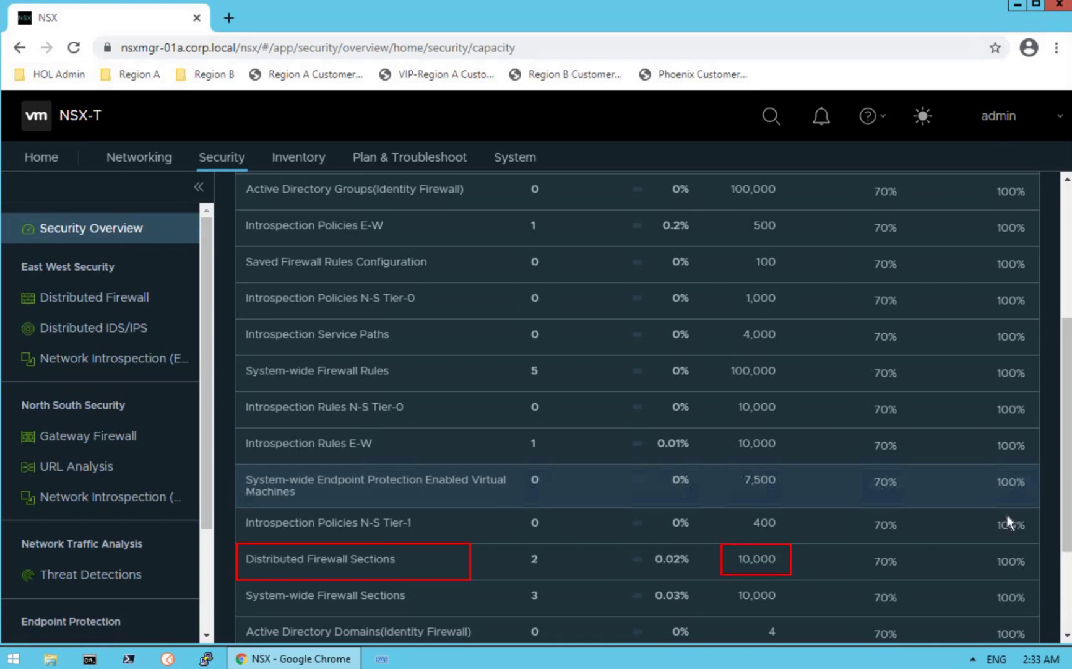
scroll(993, 610, "down", 3)
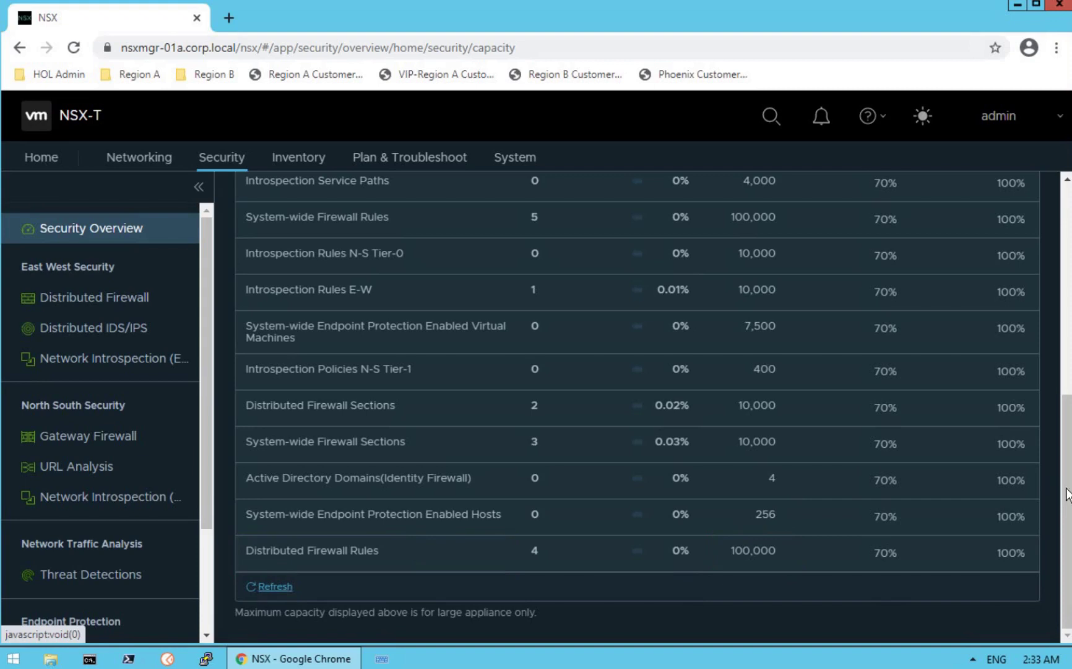
scroll(1062, 210, "up", 6)
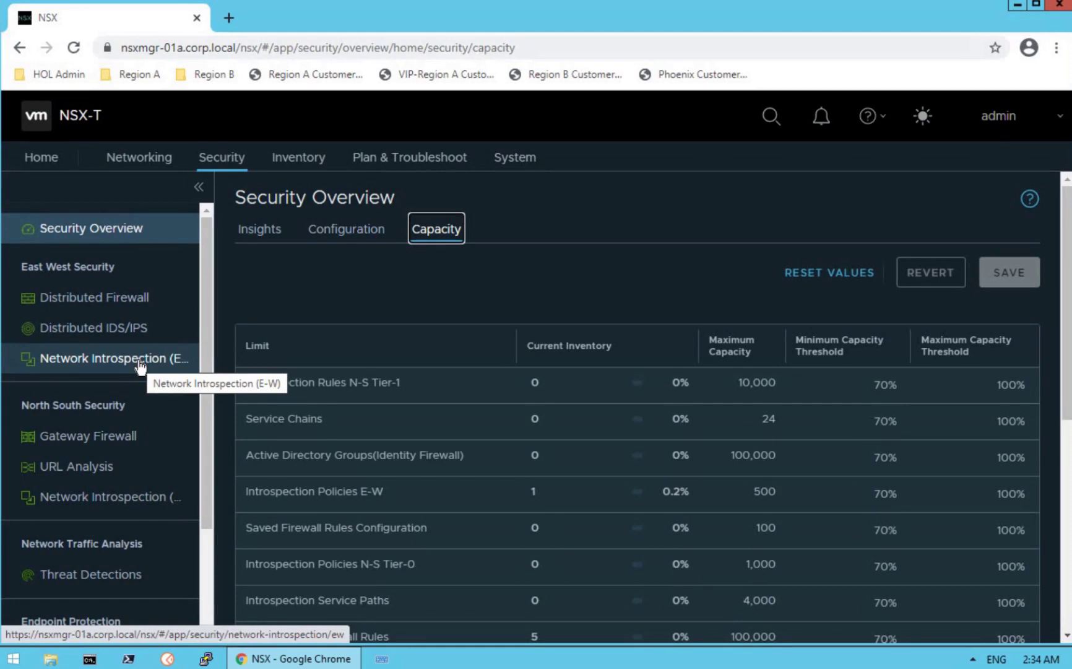
Open the Distributed Firewall under East West Security and show its Ethernet category rules.
left_click(289, 309)
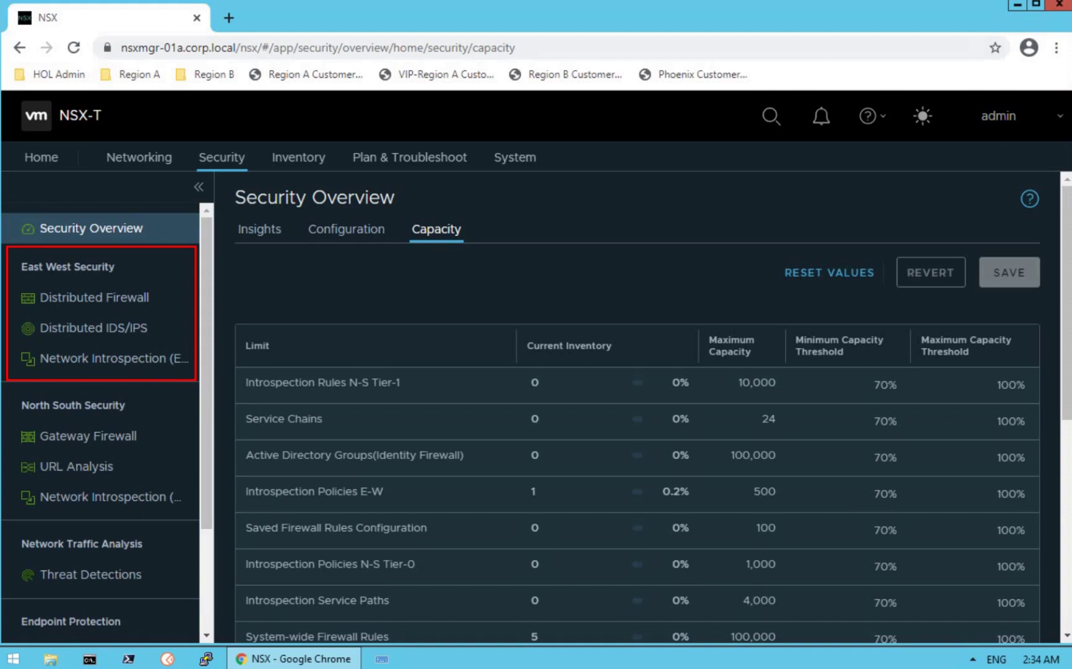
left_click(86, 302)
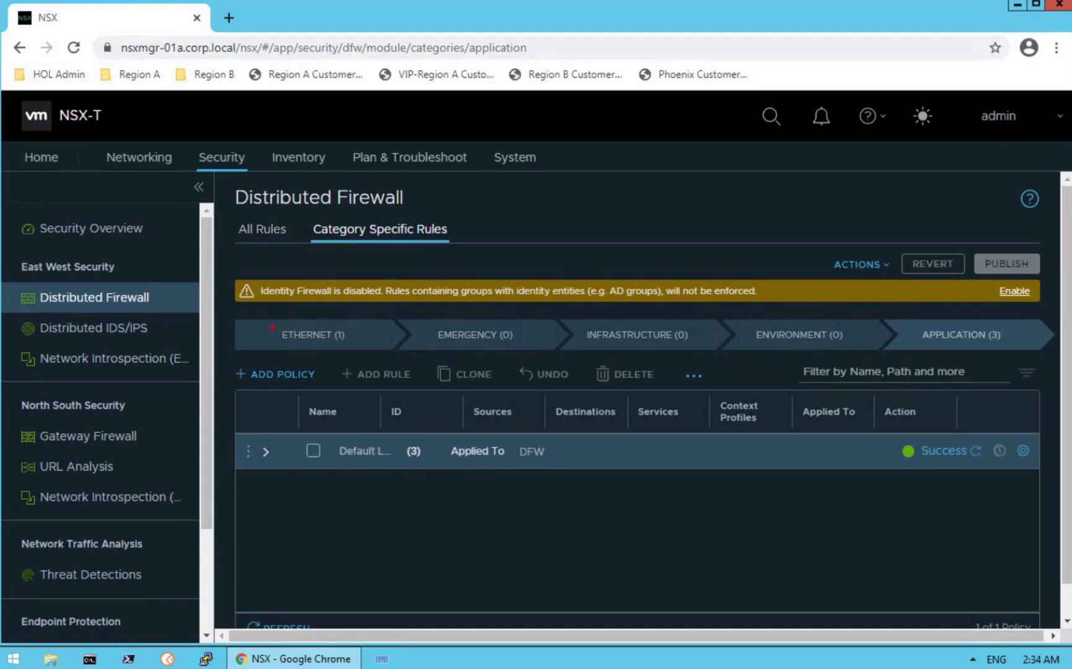
left_click(319, 339)
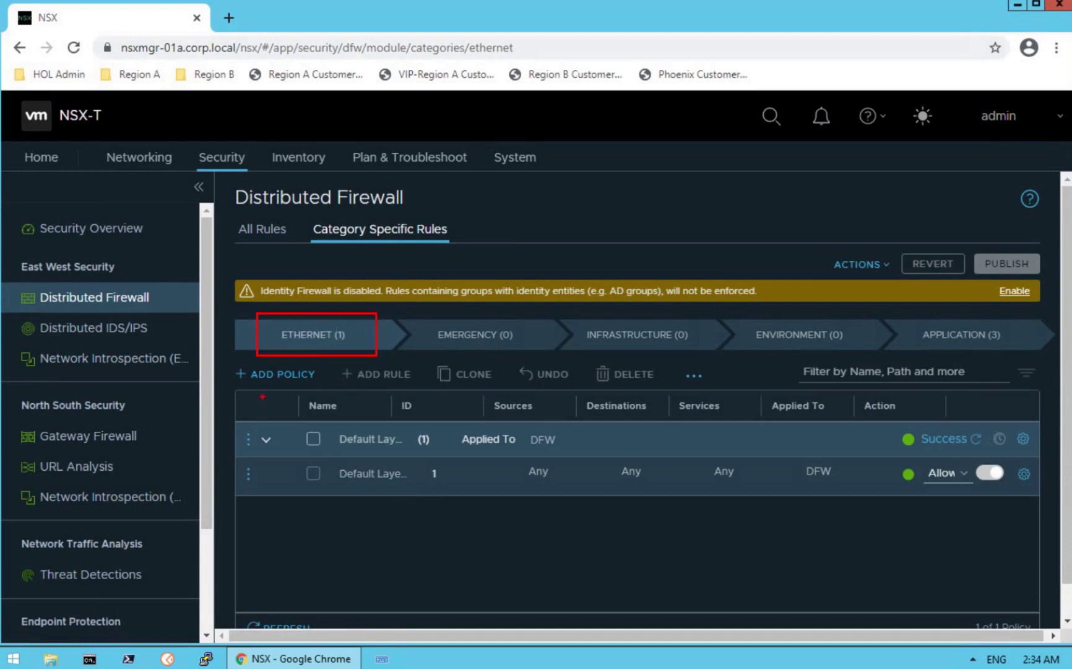
View the Distributed Firewall's Application category rules with the default policy expanded, and show the read-only list of all rules.
left_click(972, 339)
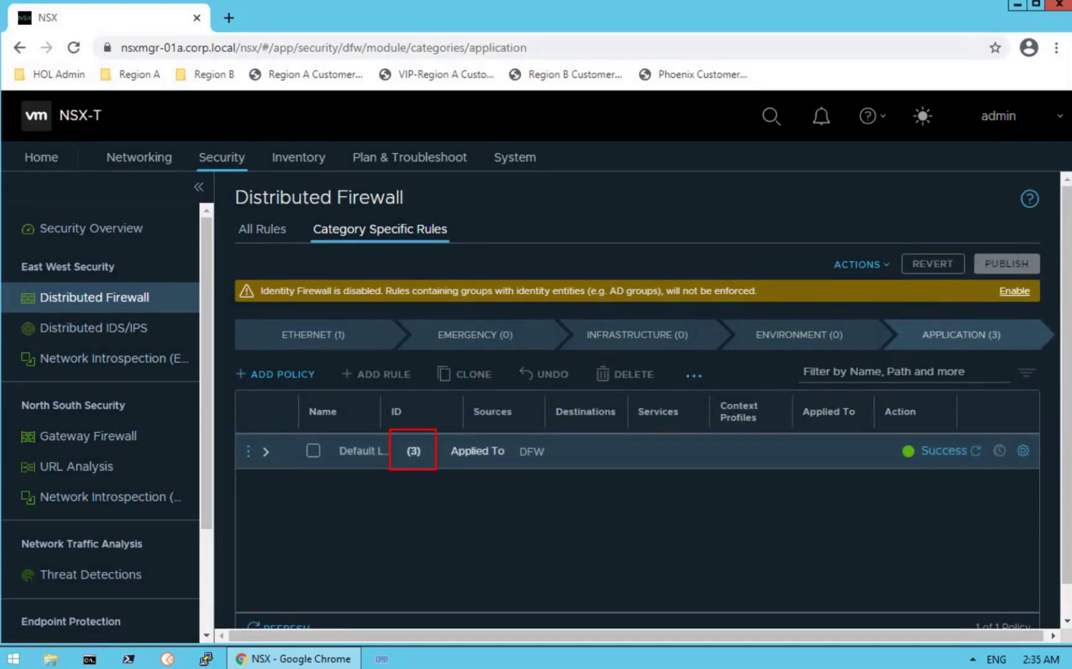
left_click(265, 453)
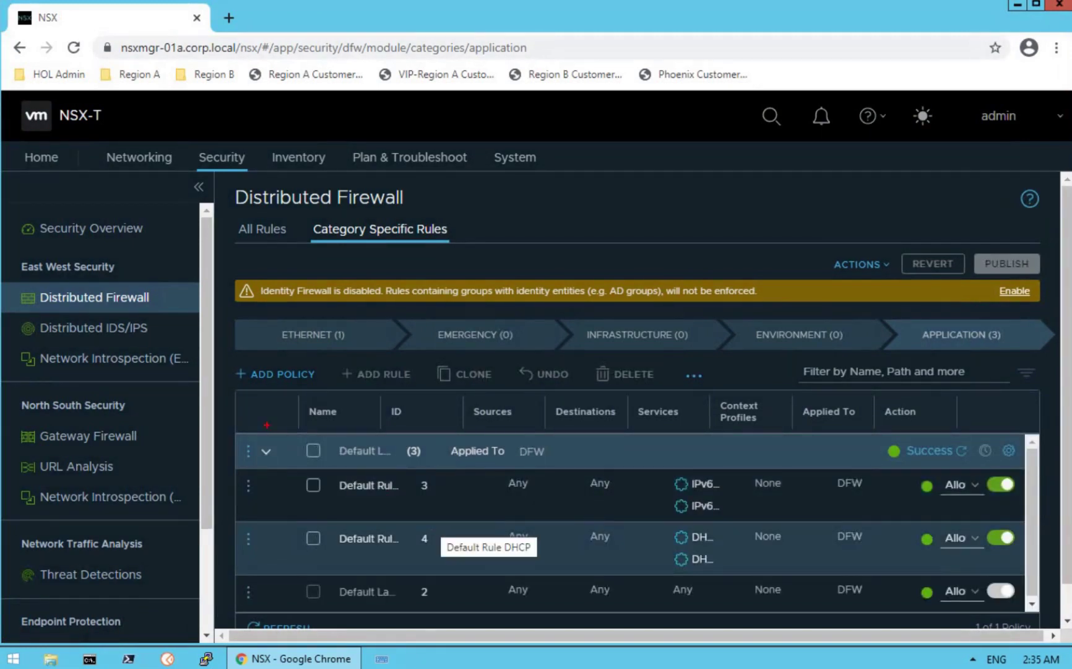
left_click(268, 232)
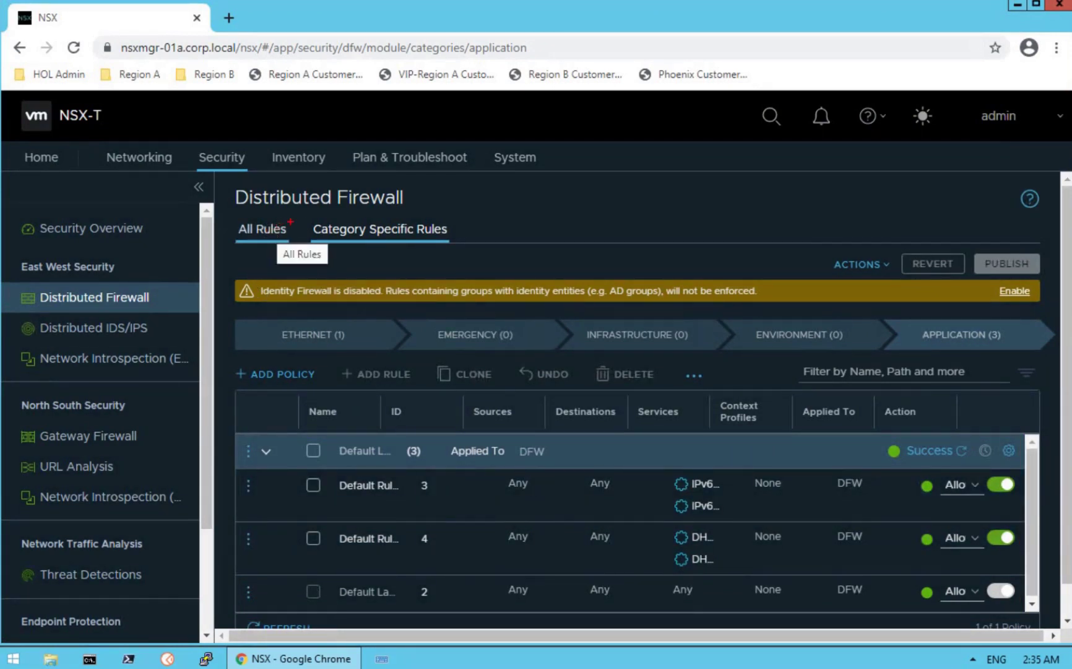
left_click(262, 233)
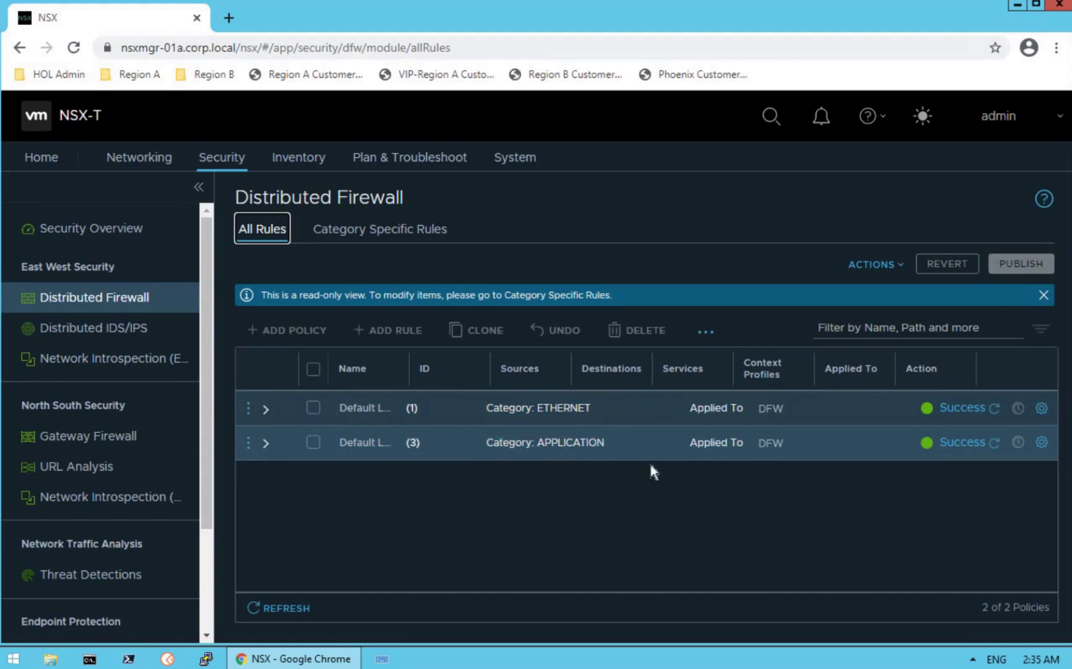
View the Distributed IDS/IPS page and the East West Network Introspection rules, expanding the default policy to show its rule.
left_click(118, 339)
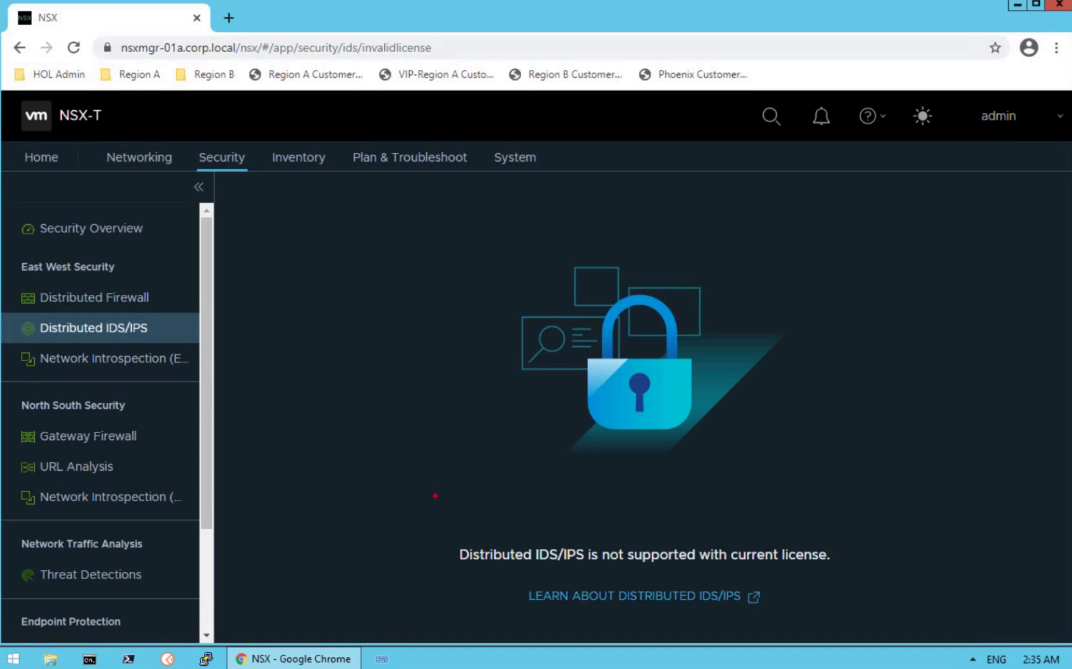
left_click_drag(432, 503, 882, 616)
left_click(126, 362)
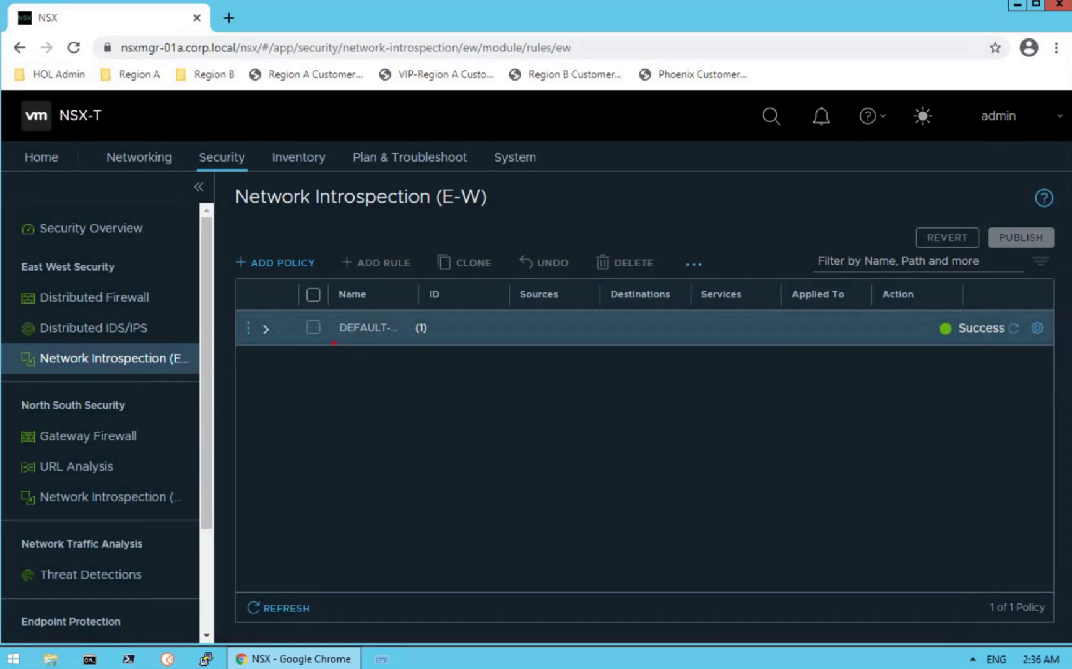
left_click(266, 329)
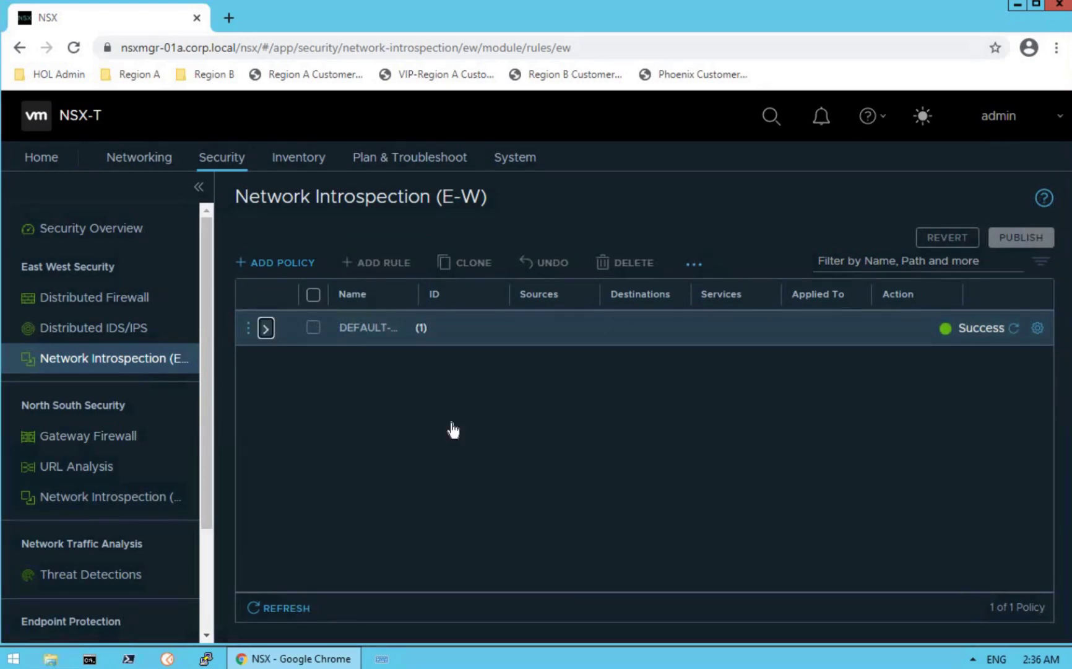
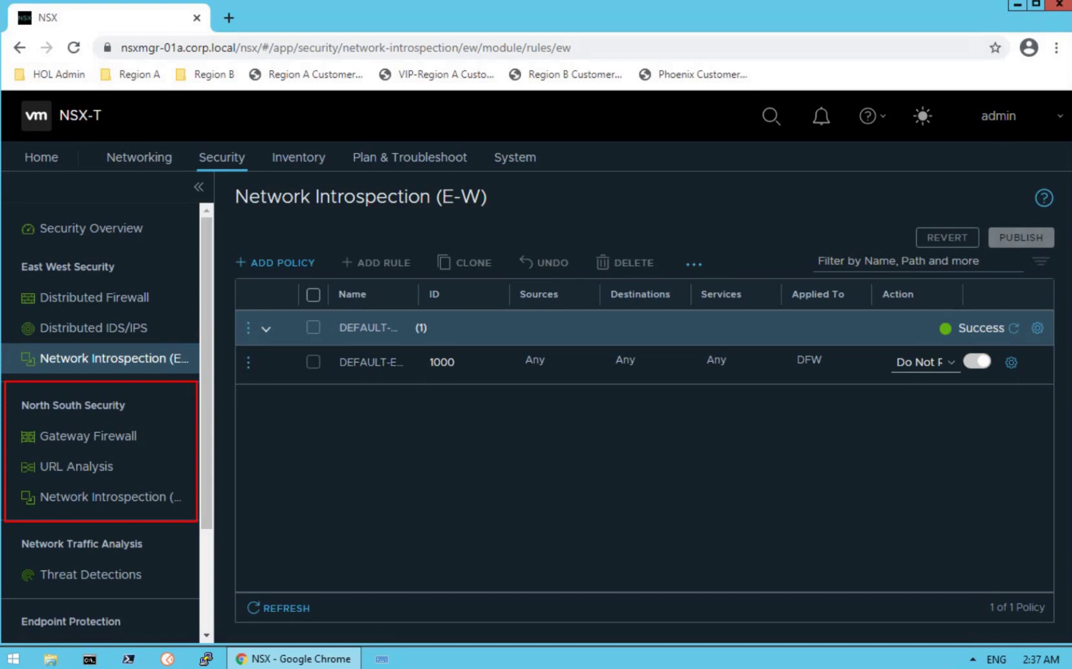
View the Gateway Firewall's default policy rule for gateway T0-GW-01, and show the shared rules by category.
left_click(99, 503)
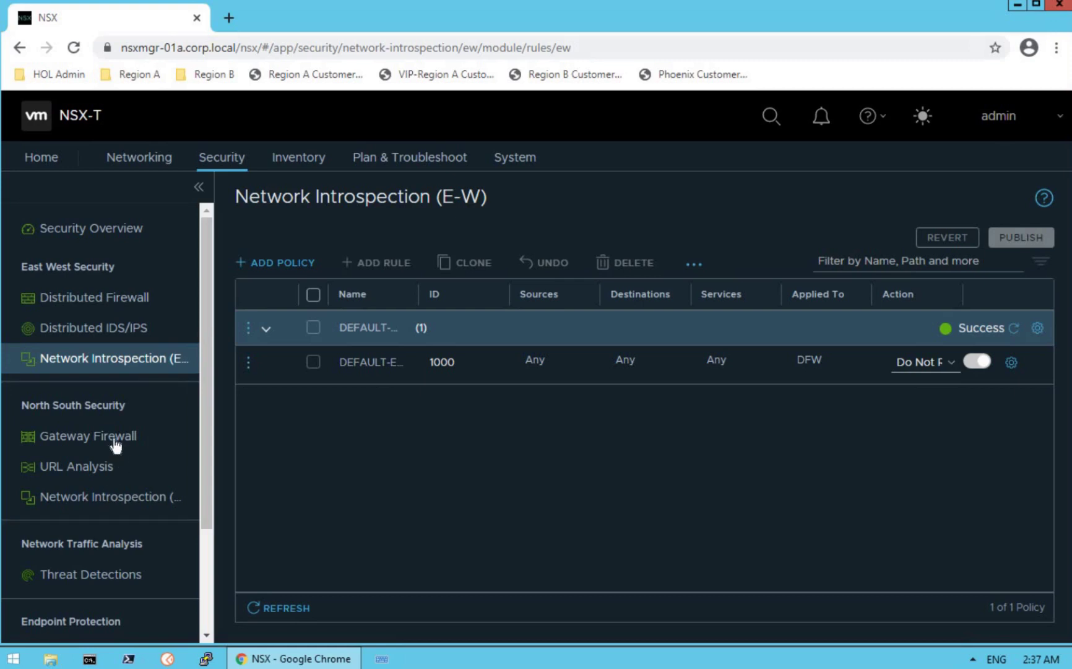
left_click(113, 442)
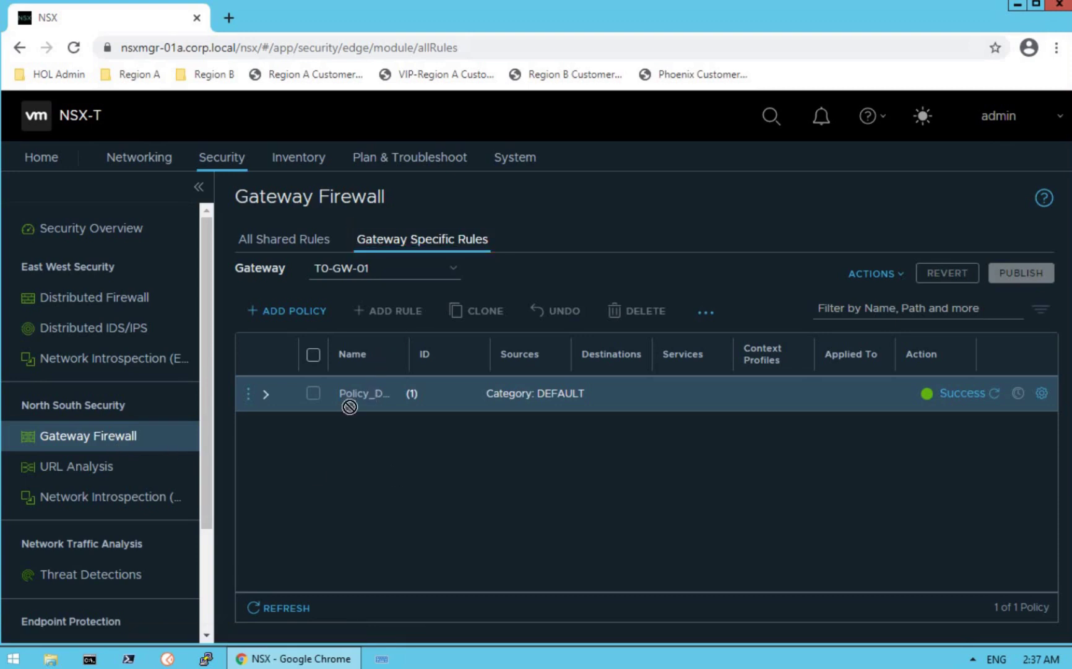
left_click(266, 394)
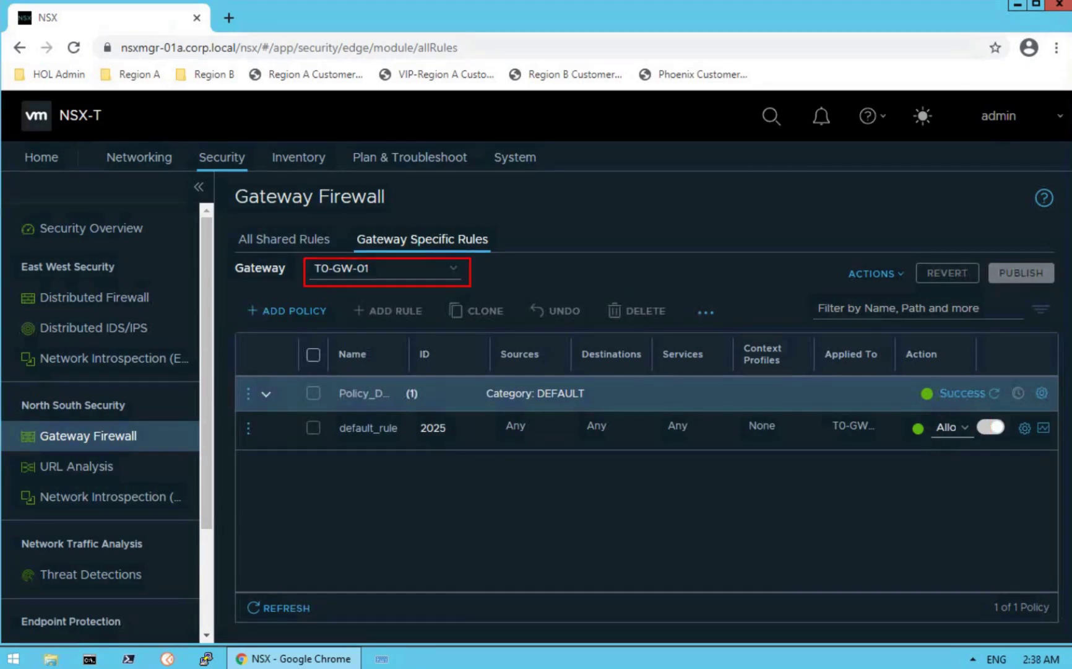
left_click(296, 242)
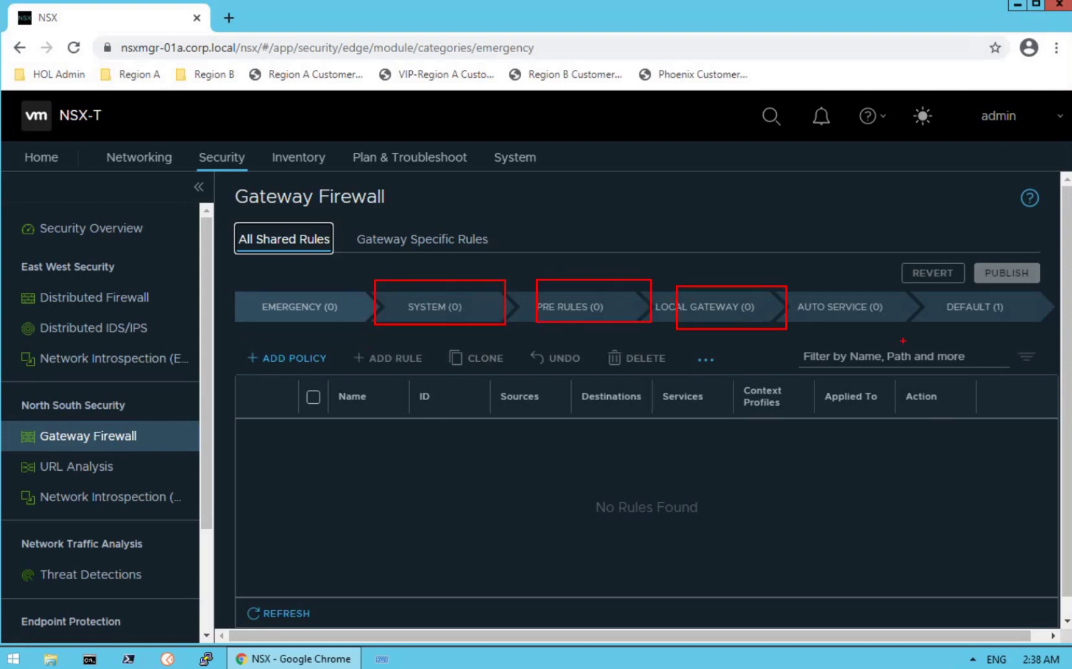
View the URL Analysis, North South Network Introspection and Threat Detections pages.
left_click(81, 469)
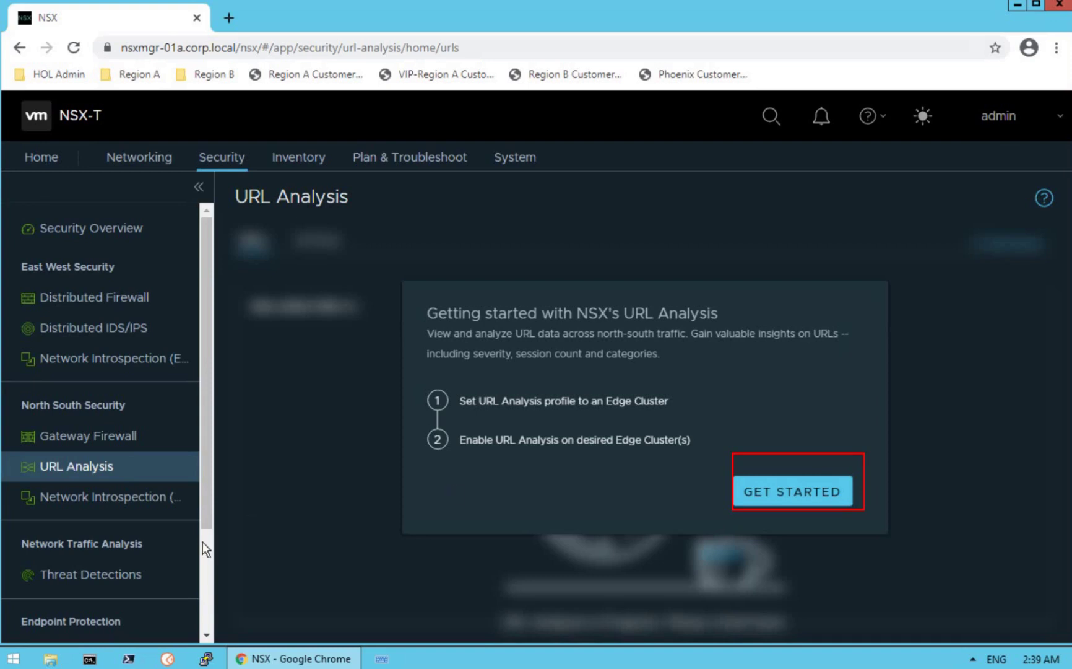
left_click(107, 506)
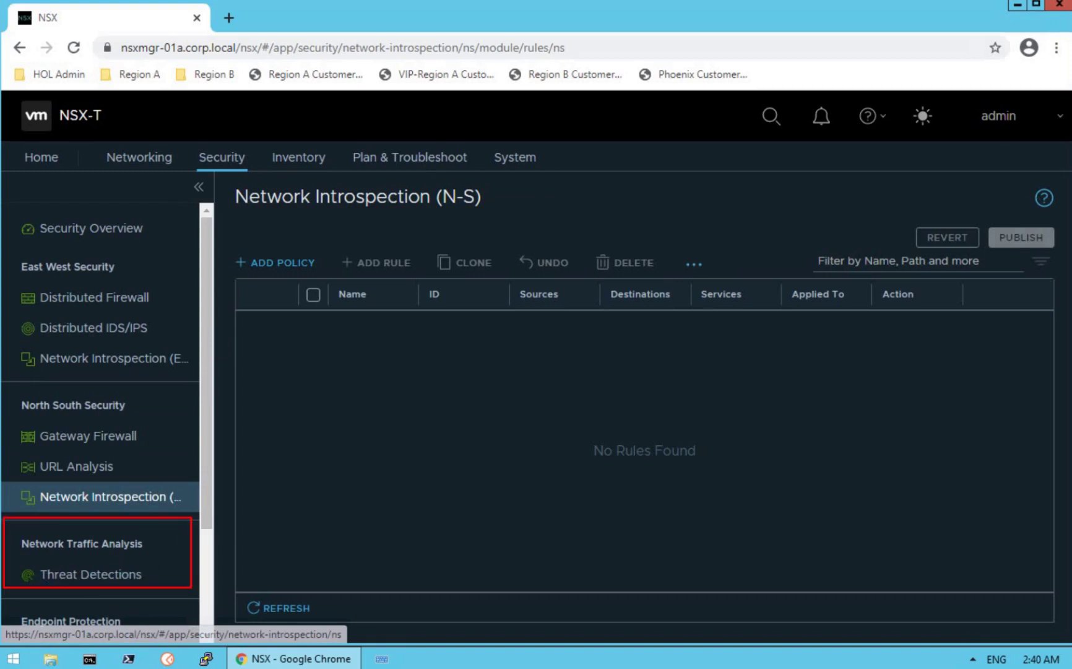
left_click(96, 575)
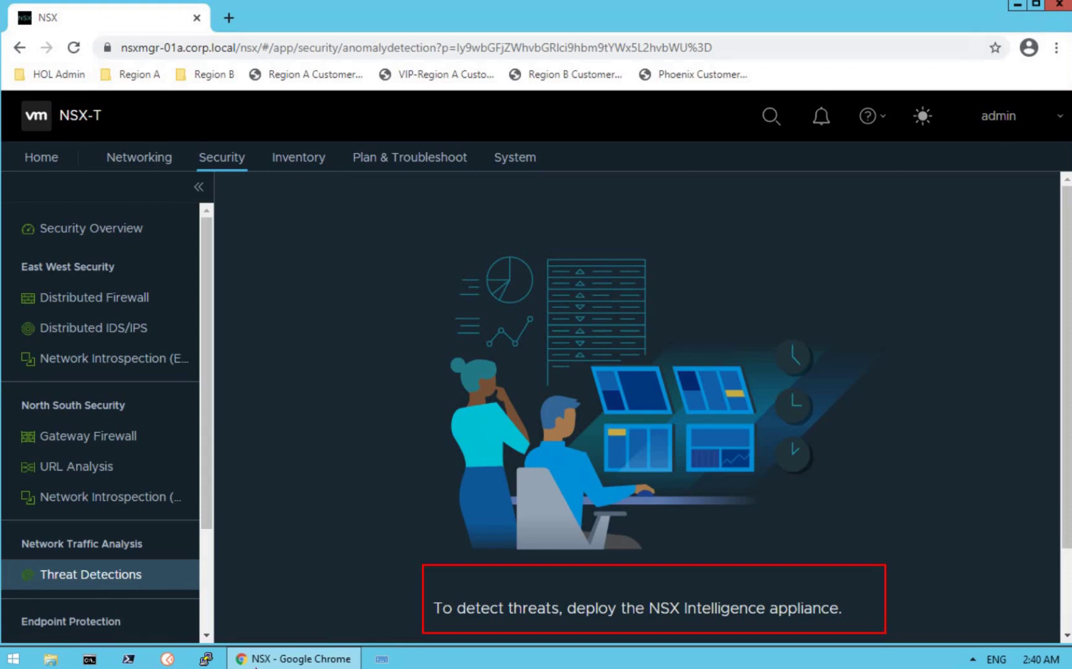
View the Endpoint Protection rules and the service profiles for partner services.
scroll(205, 576, "down", 2)
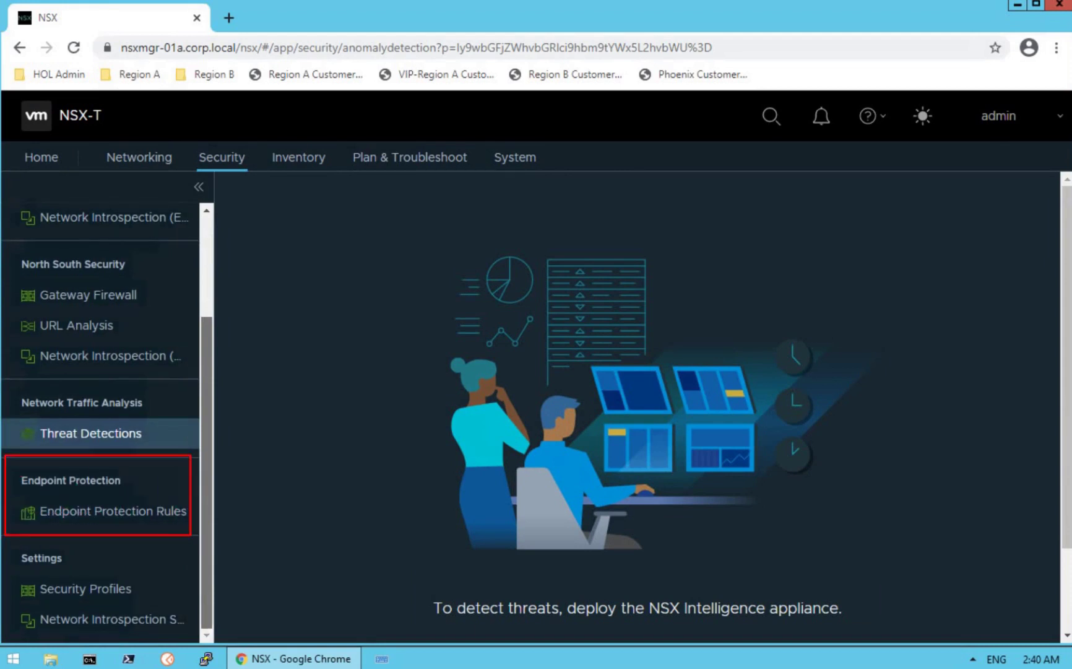
left_click(98, 517)
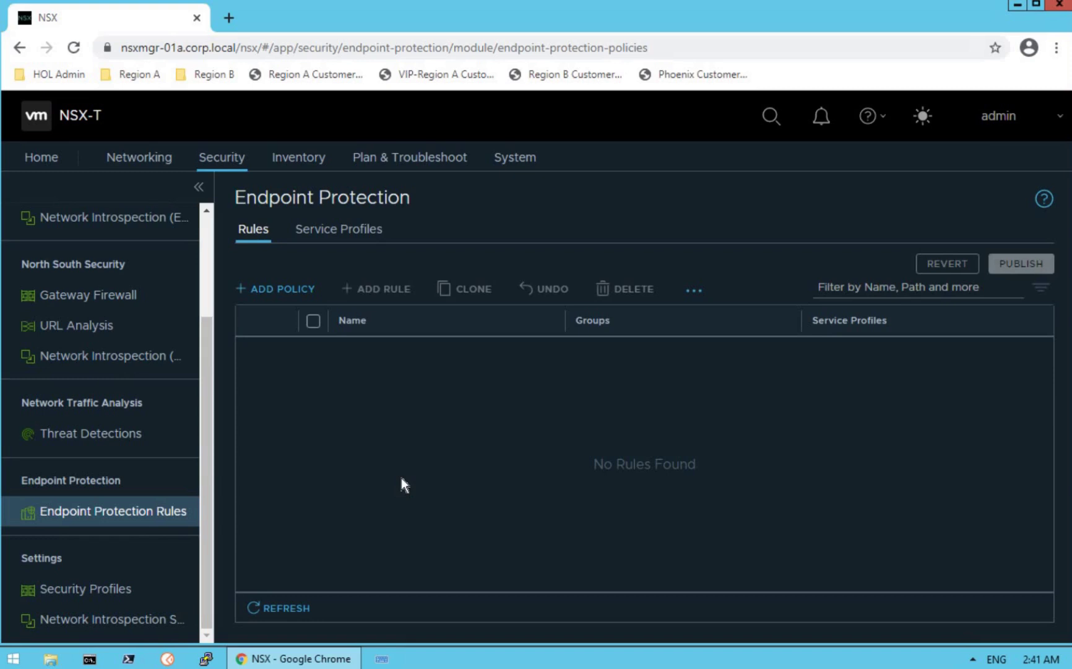
left_click(345, 234)
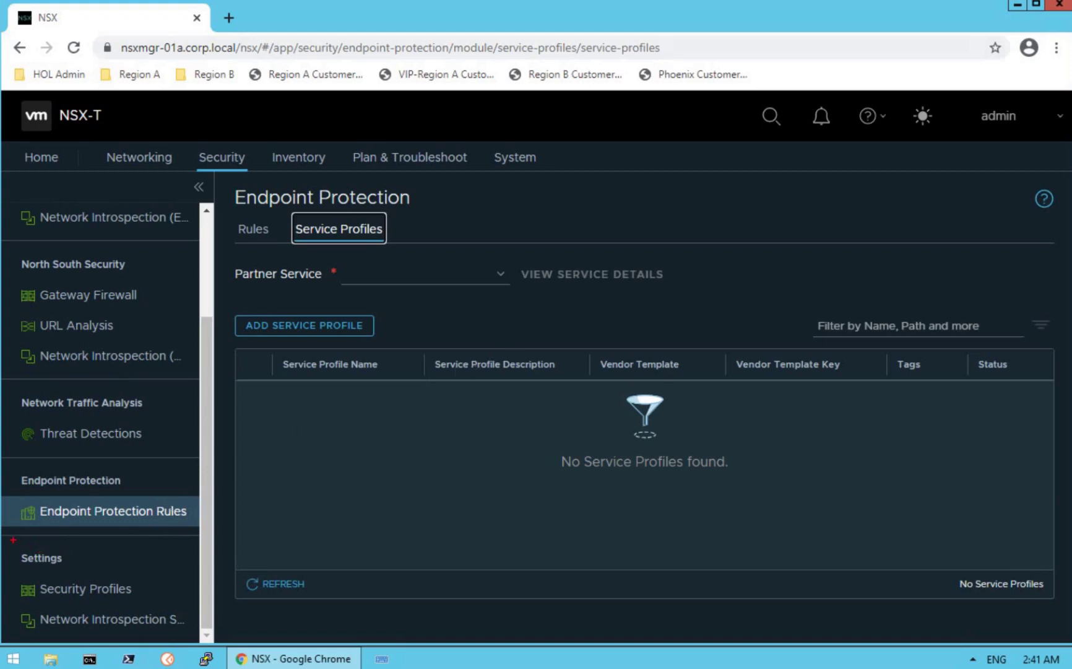
View the Security Profiles for Session Timer, Flood Protection and DNS Security.
left_click(85, 594)
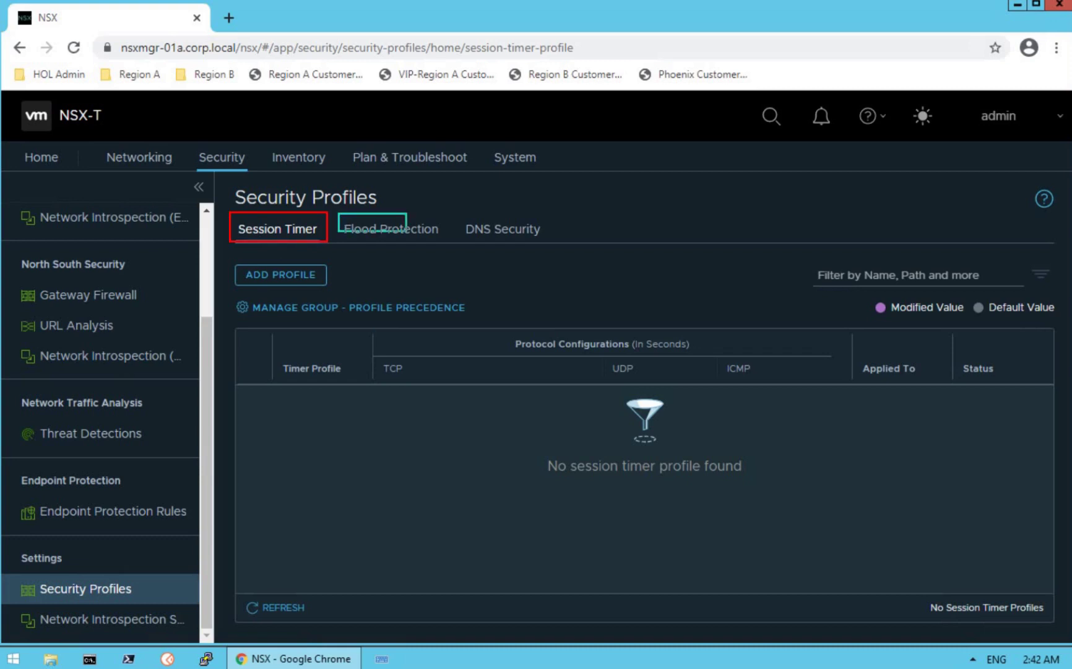
left_click(391, 230)
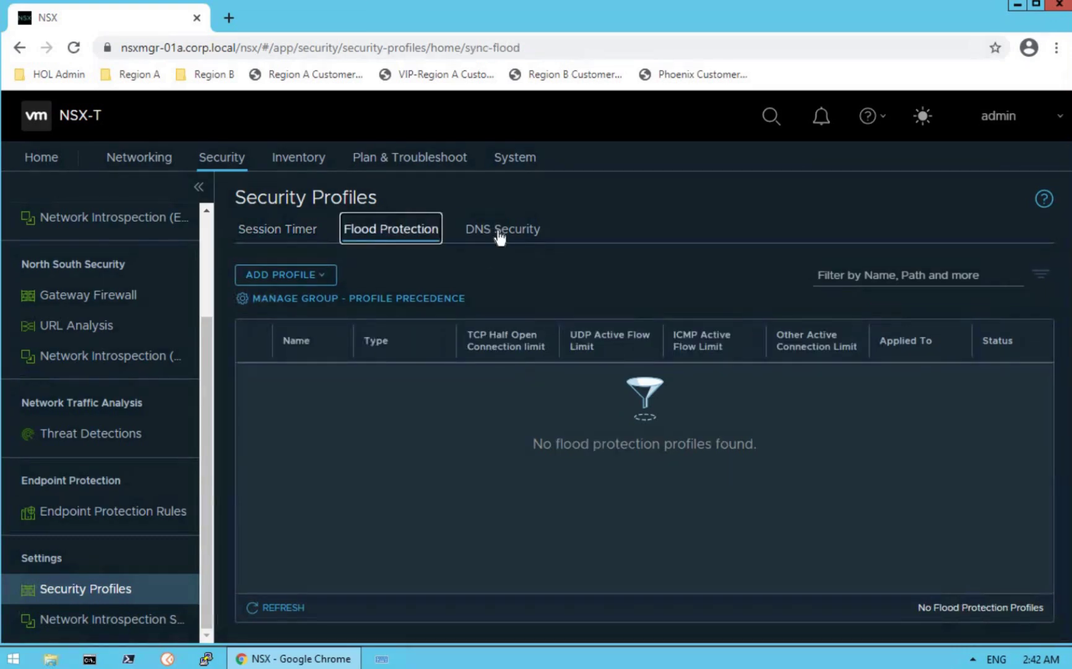
left_click(500, 235)
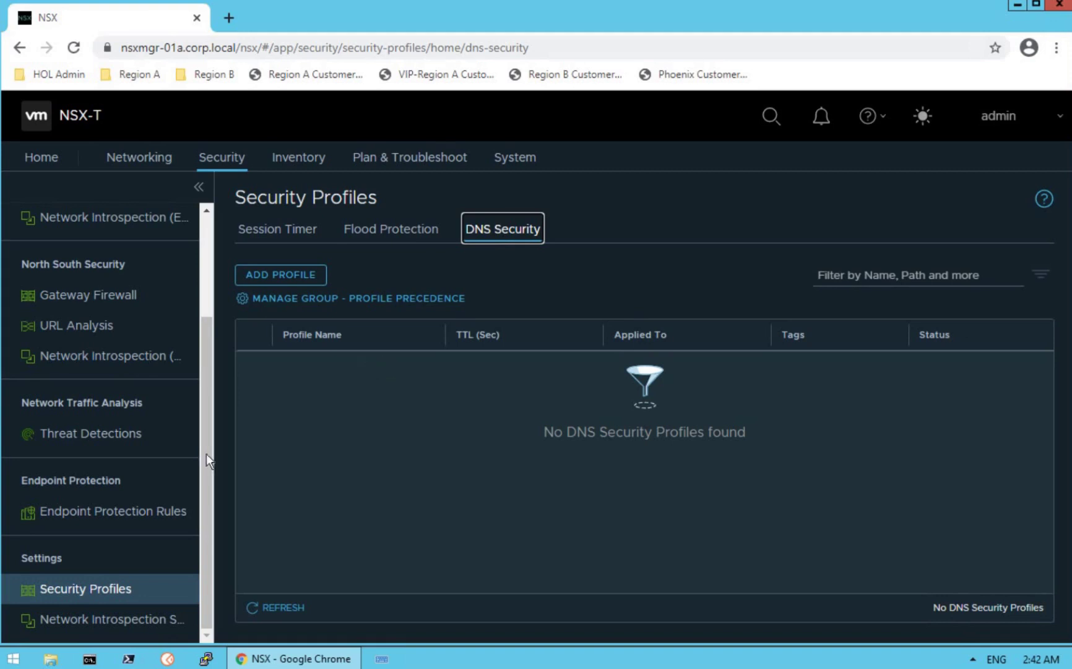
Open the Network Introspection Settings to view the service segments, and log out of the admin session.
left_click(96, 619)
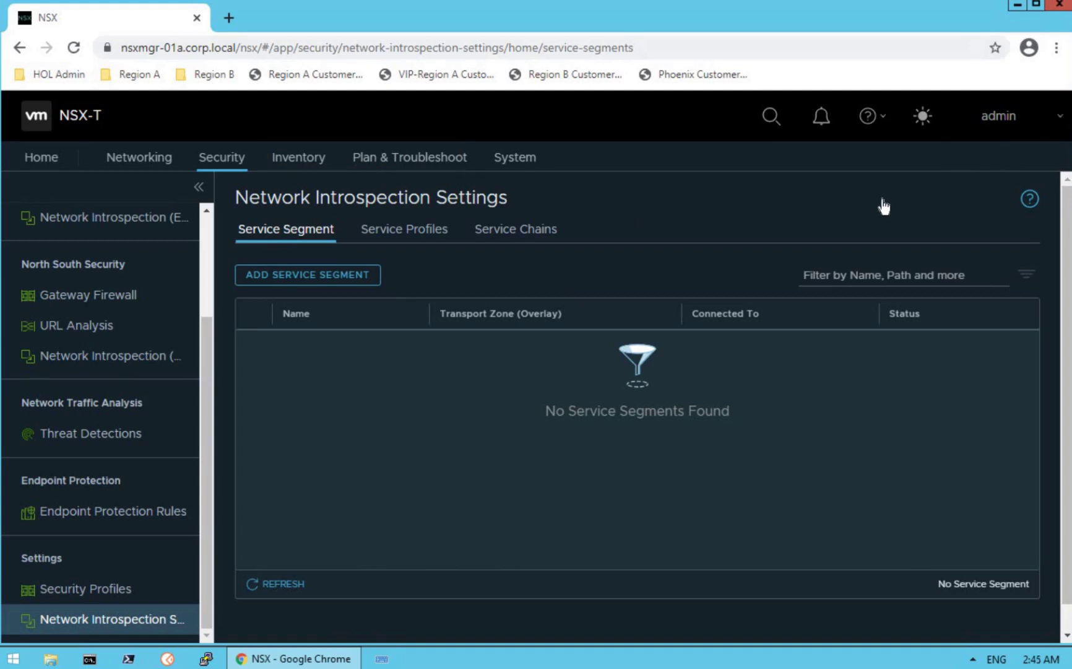
left_click(984, 167)
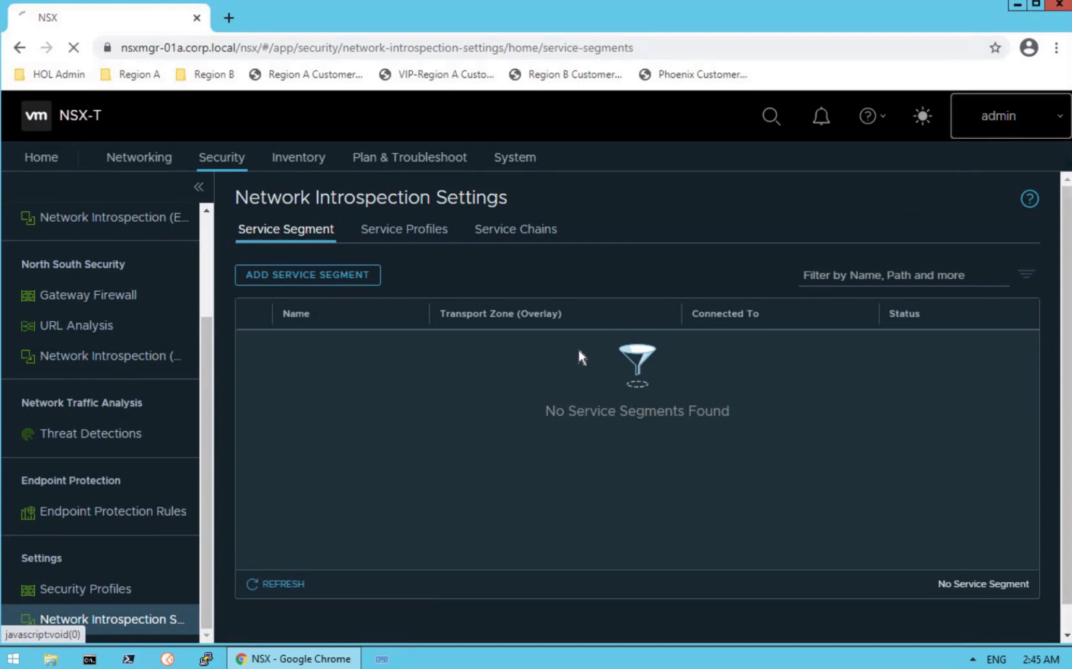